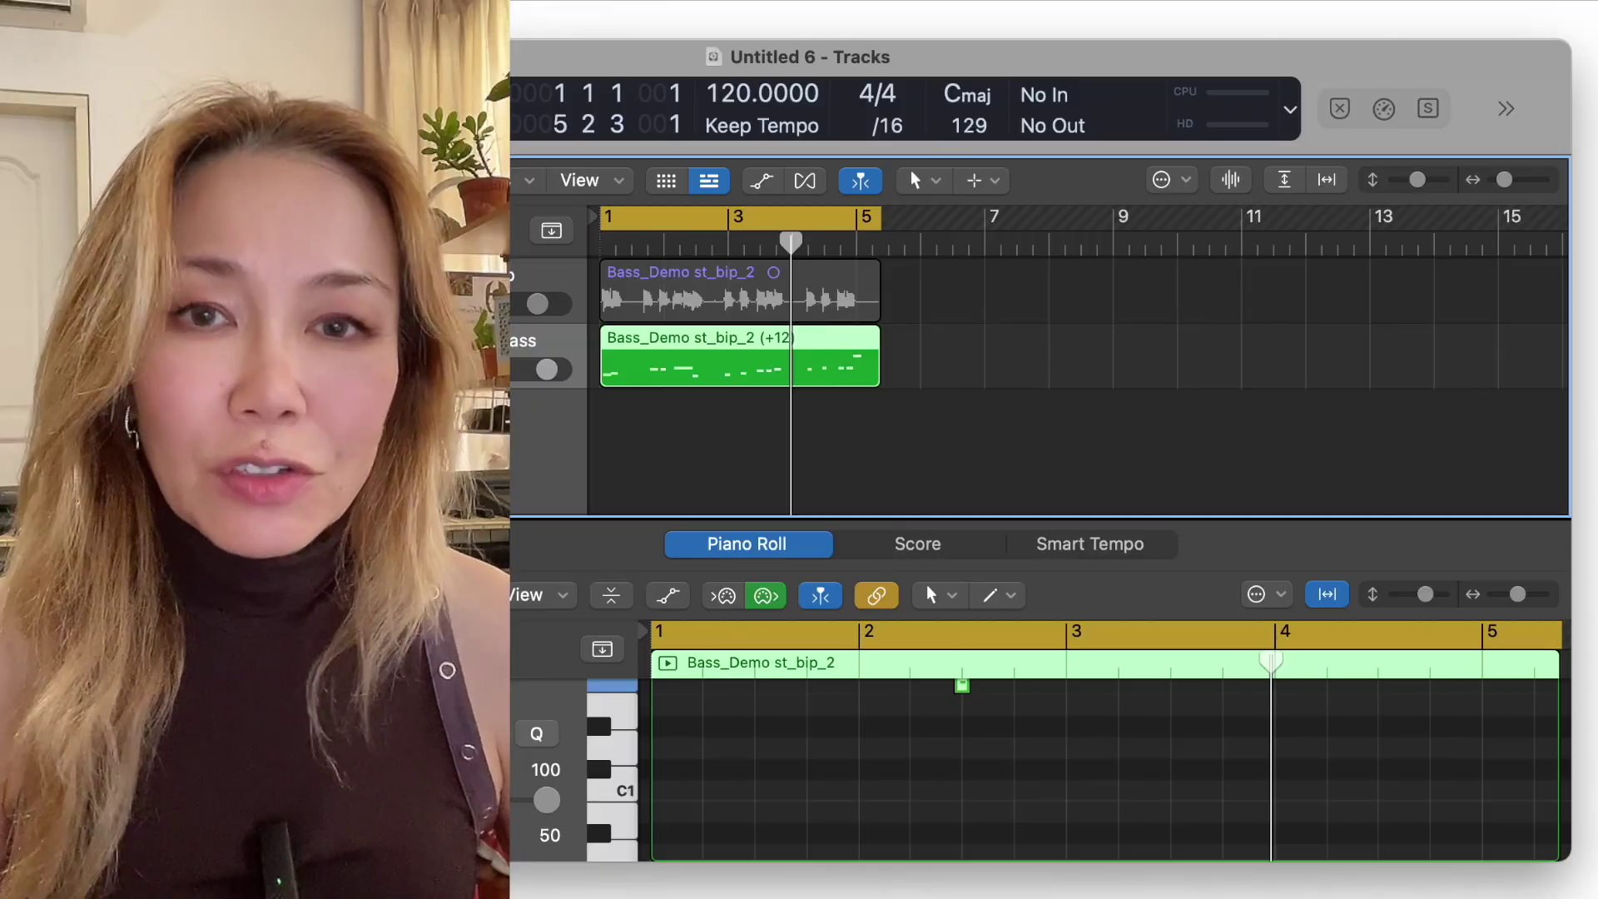
# Play the finished bass-to-MIDI demo from the beginning
pyautogui.press('Return')
pyautogui.press('space')
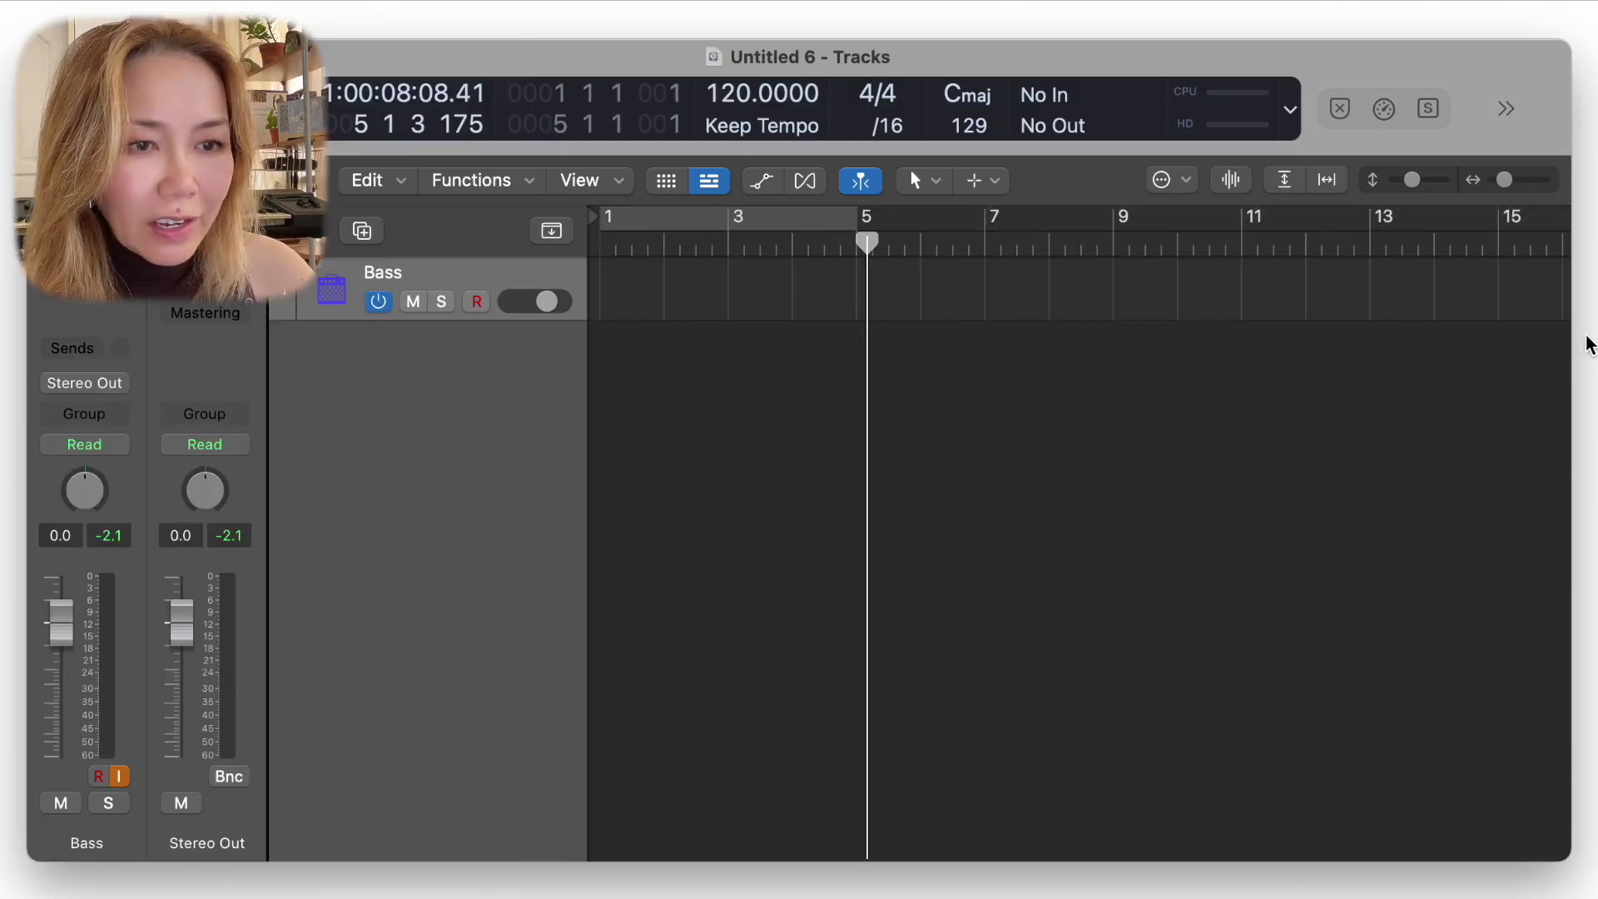
# Drop Bass_Demo onto the Bass track as mono, play it, and set the fader to -4.2 dB
pyautogui.moveTo(1589, 345); pyautogui.dragTo(601, 289)
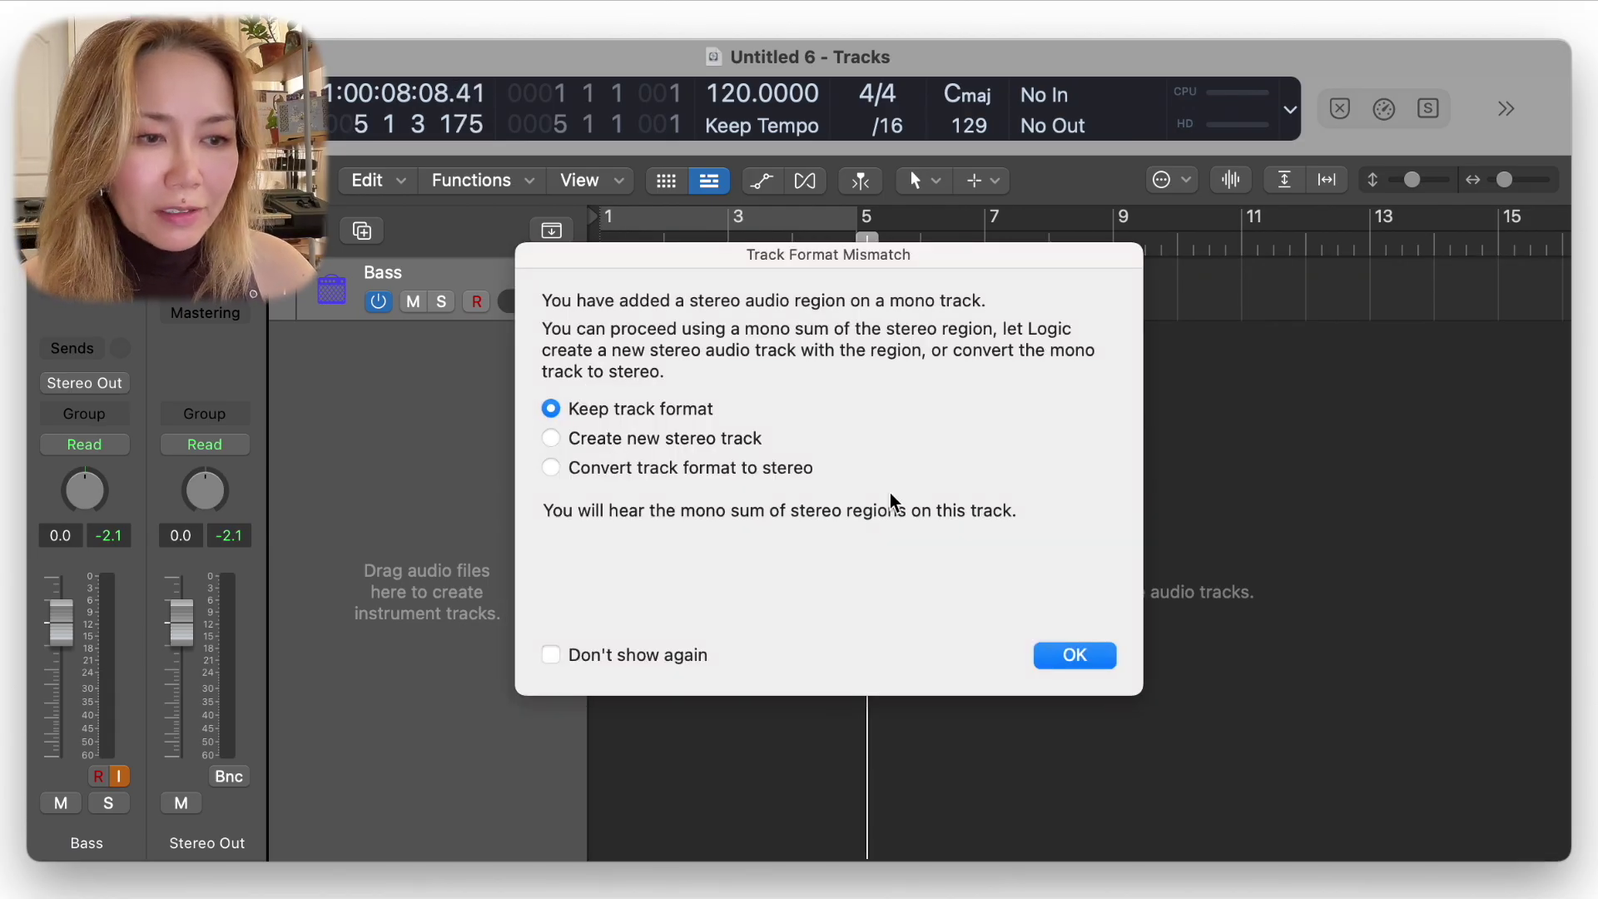
pyautogui.click(1078, 655)
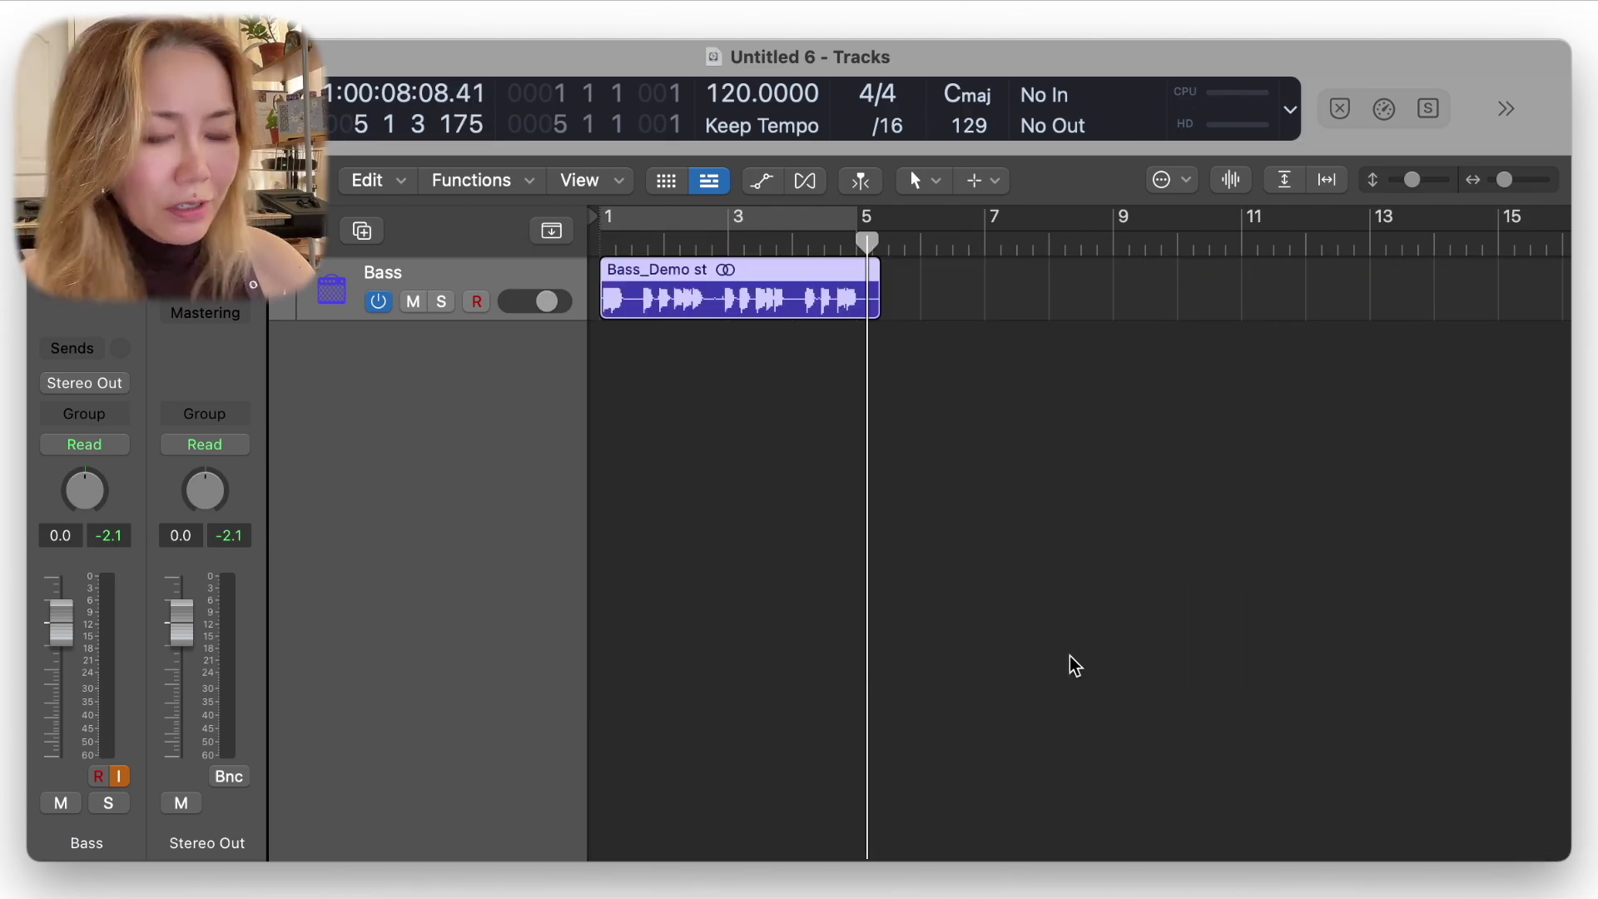
pyautogui.press('Return')
pyautogui.press('space')
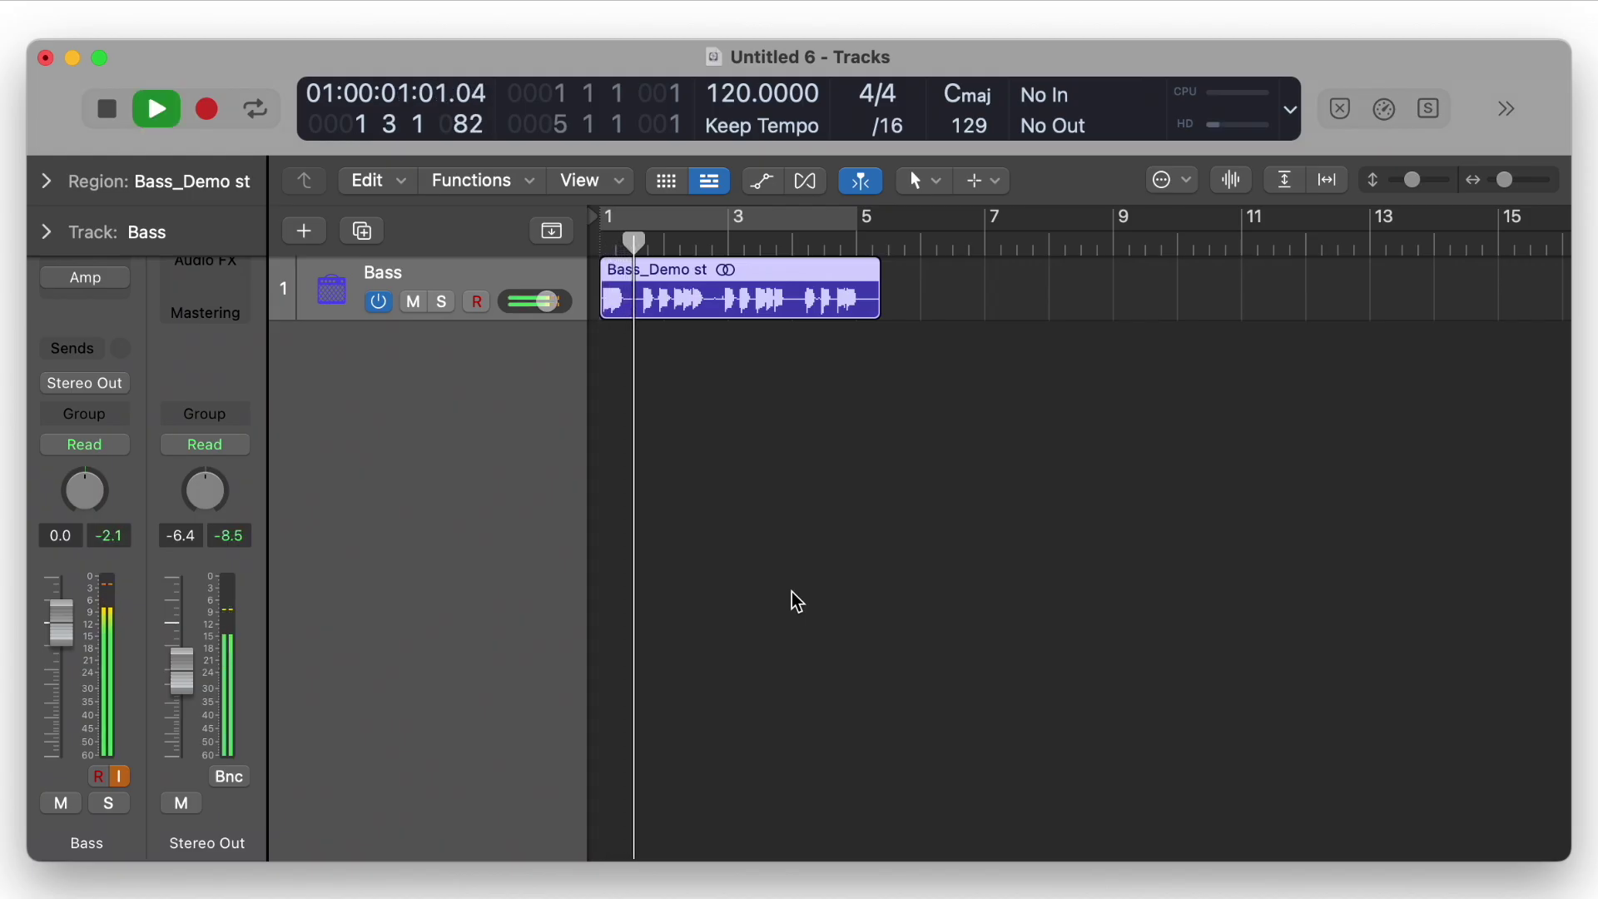
pyautogui.moveTo(60, 621); pyautogui.dragTo(60, 656)
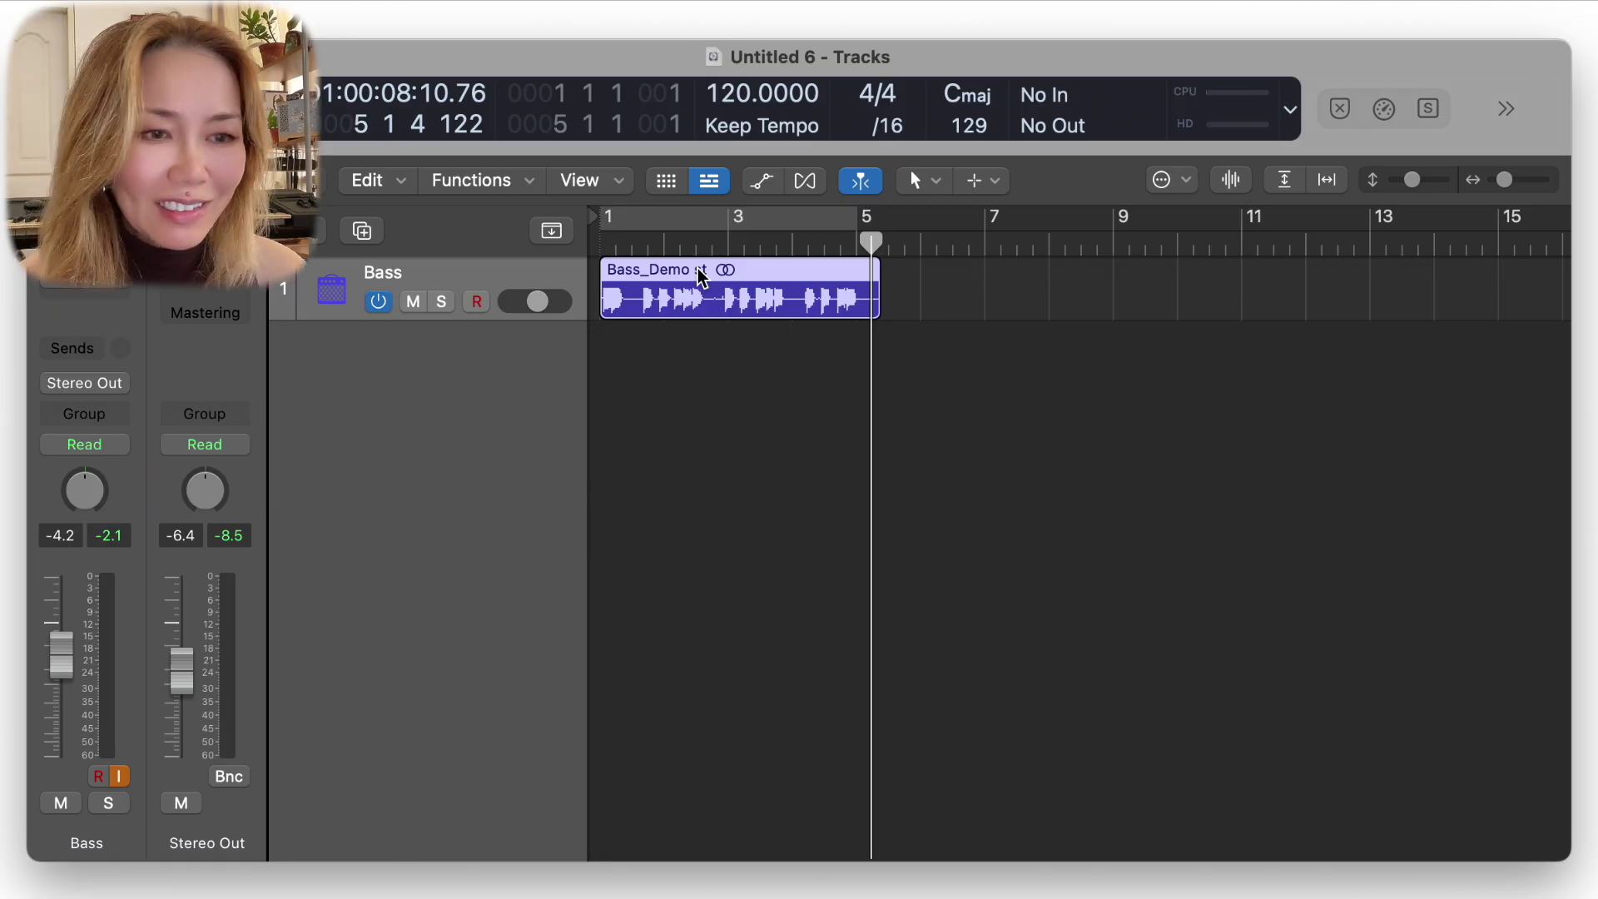
# Bounce the bass region in place to a new track with the source muted, then play it back
pyautogui.rightClick(699, 273)
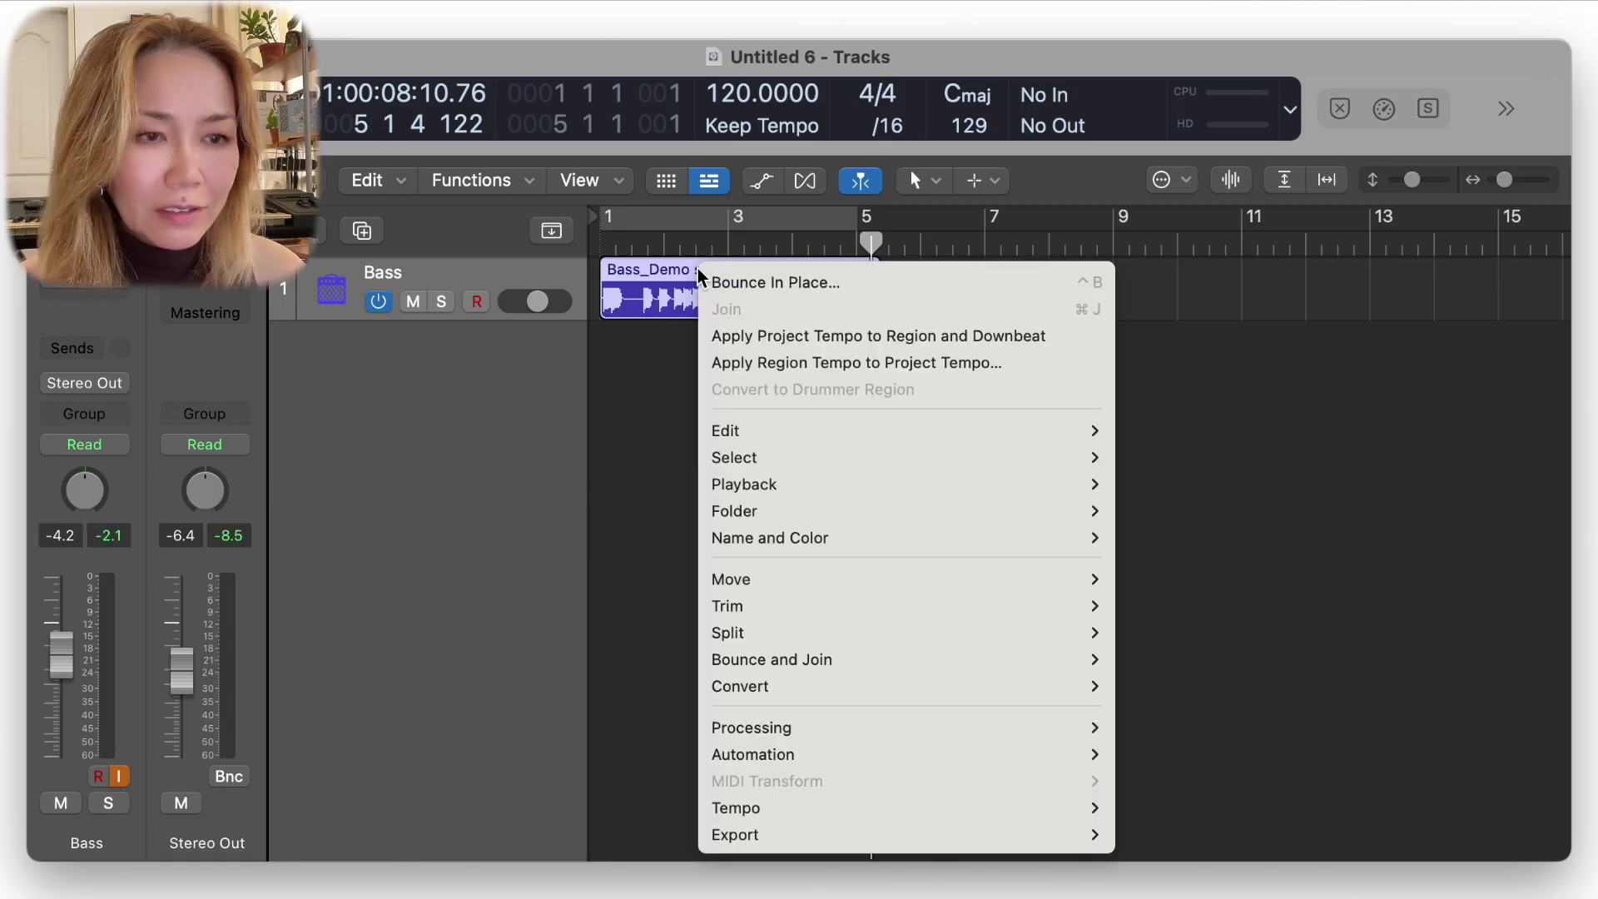
pyautogui.click(766, 286)
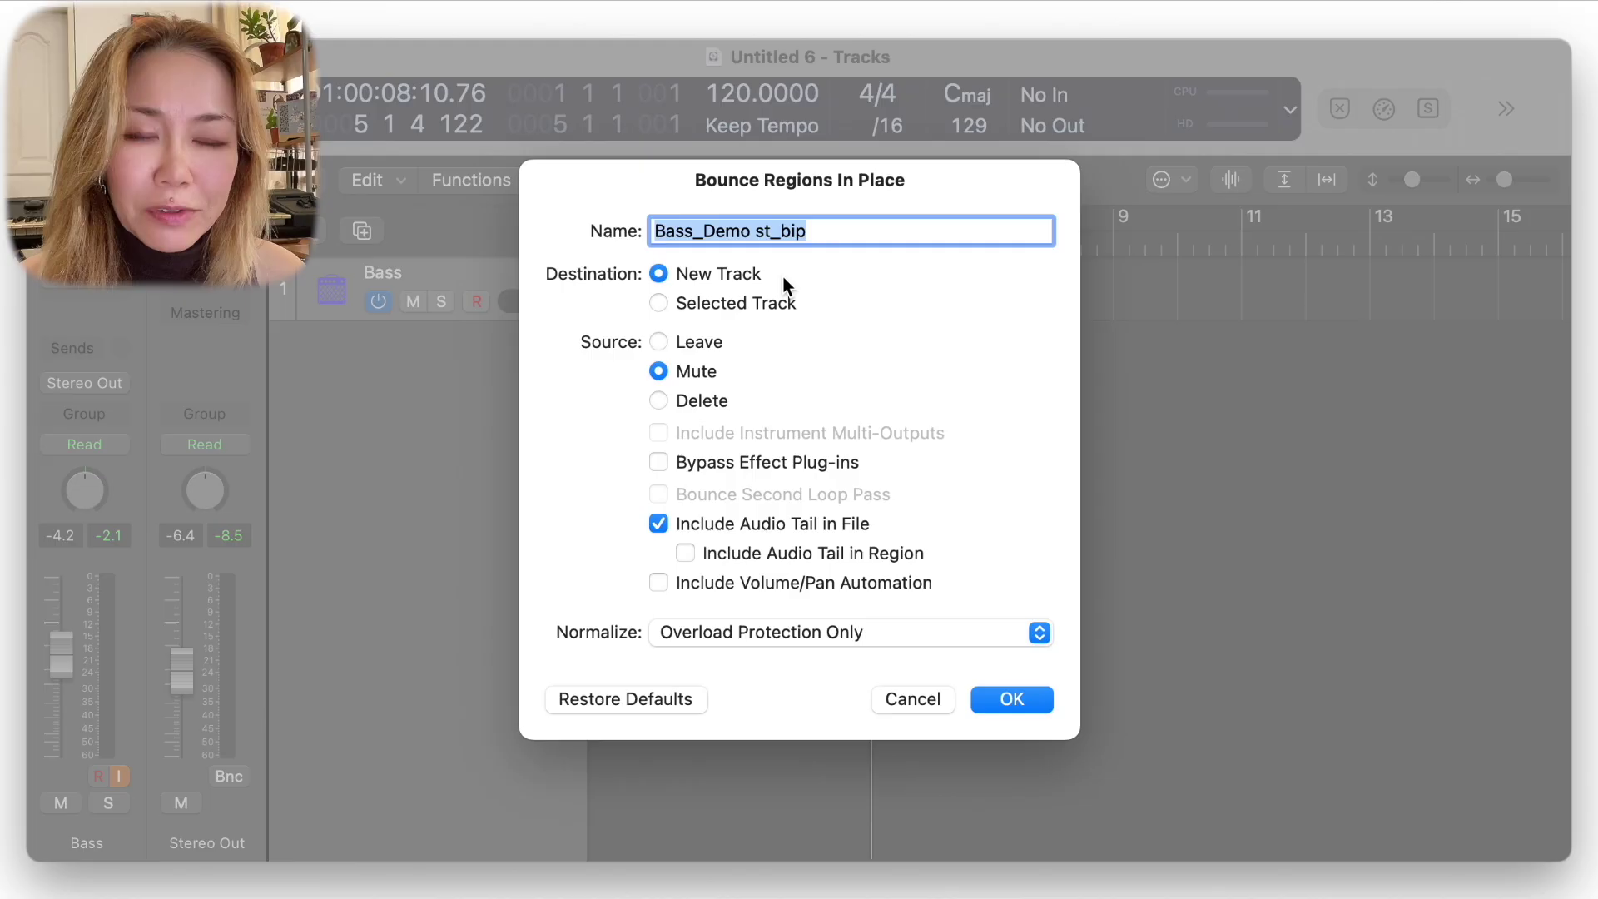
pyautogui.click(1009, 706)
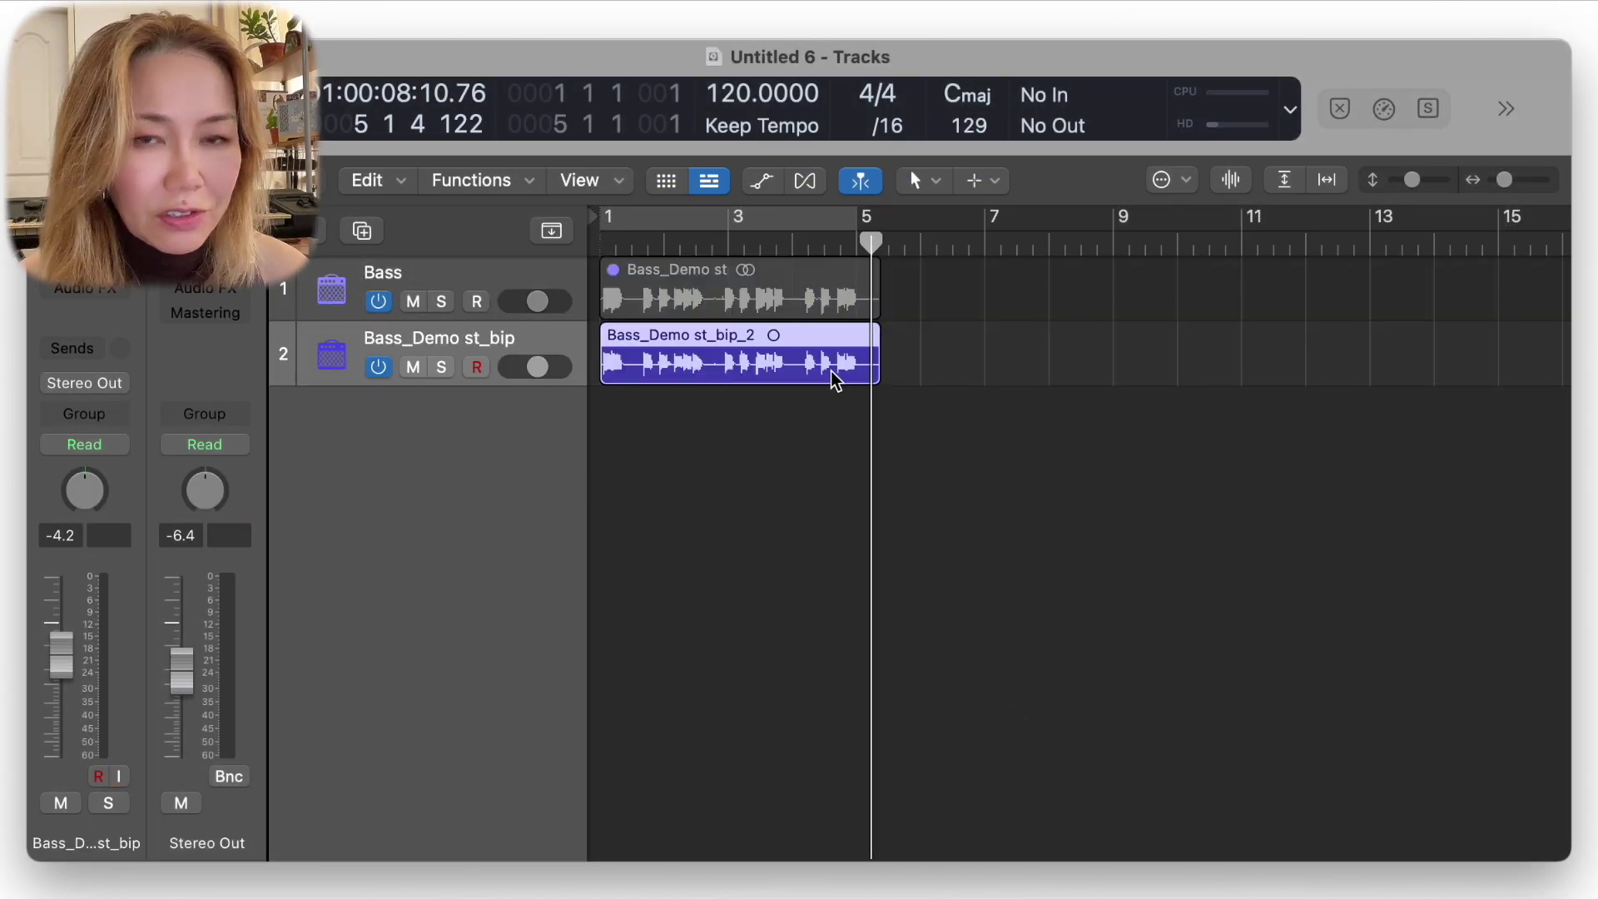
pyautogui.press('Return')
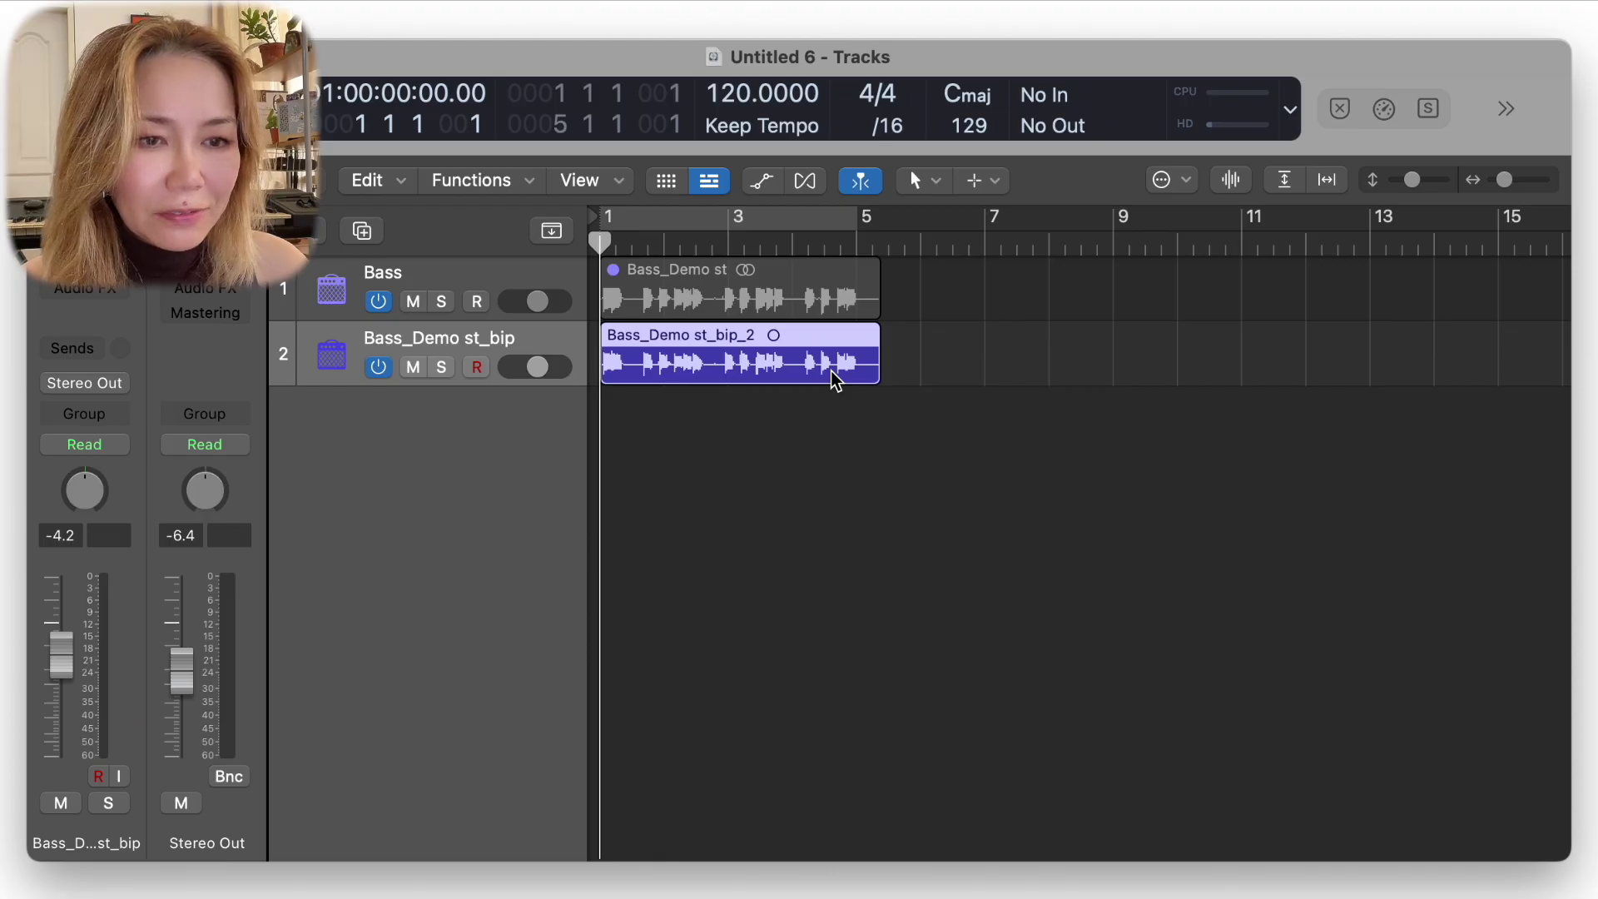
pyautogui.press('space')
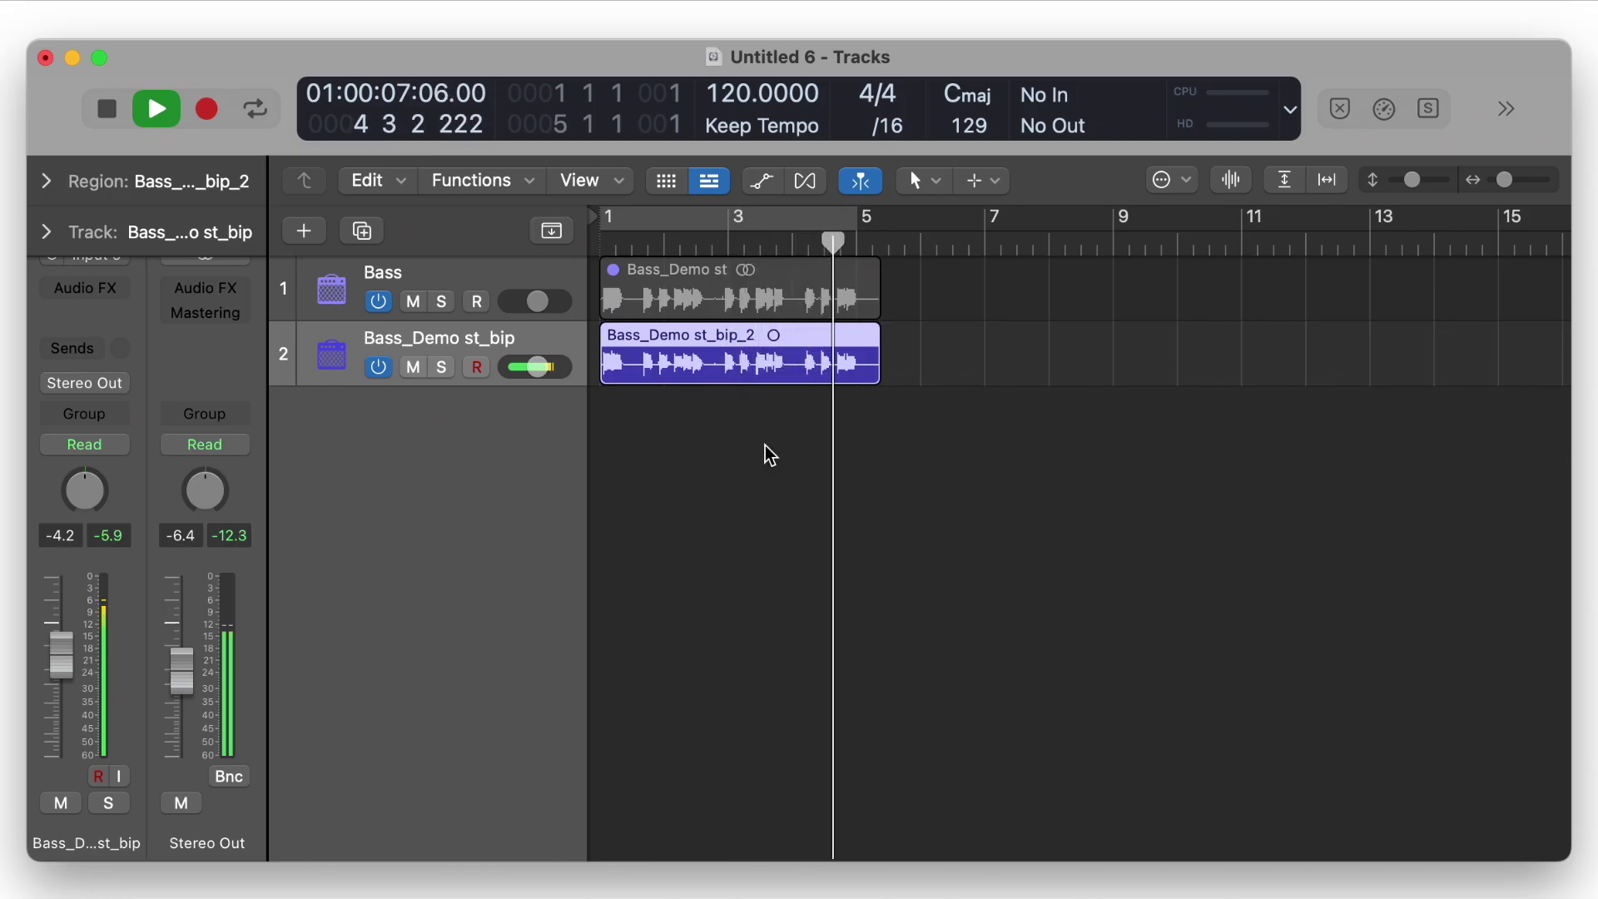
# Open the bounced region in an enlarged Audio Track Editor with Flex on in Flex Pitch mode
pyautogui.doubleClick(723, 341)
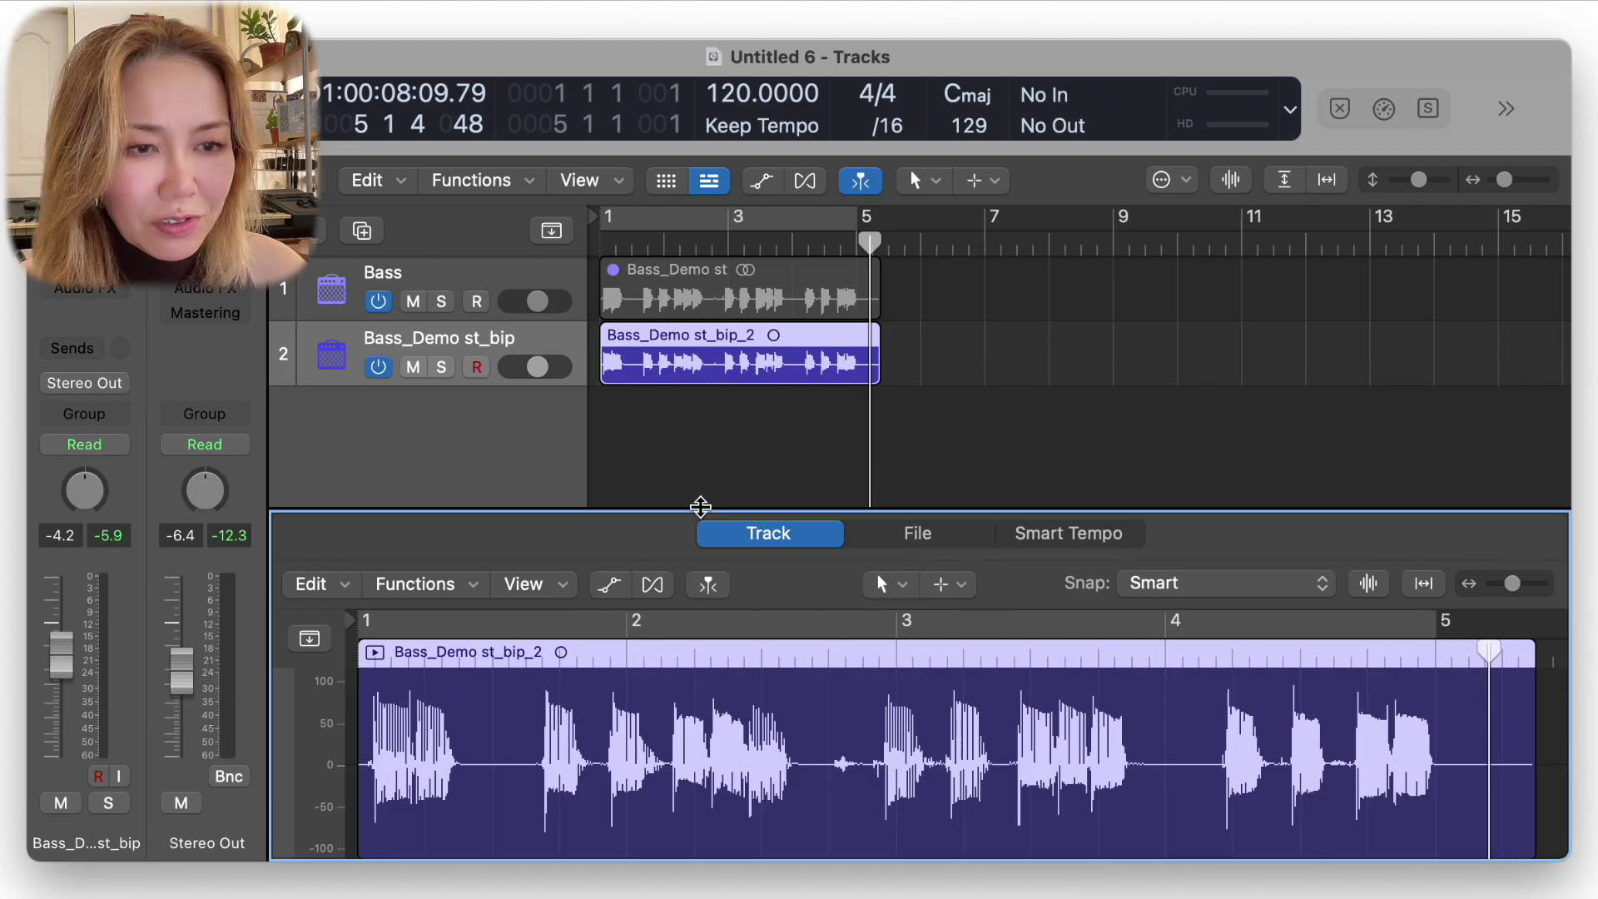
pyautogui.moveTo(700, 508); pyautogui.dragTo(699, 281)
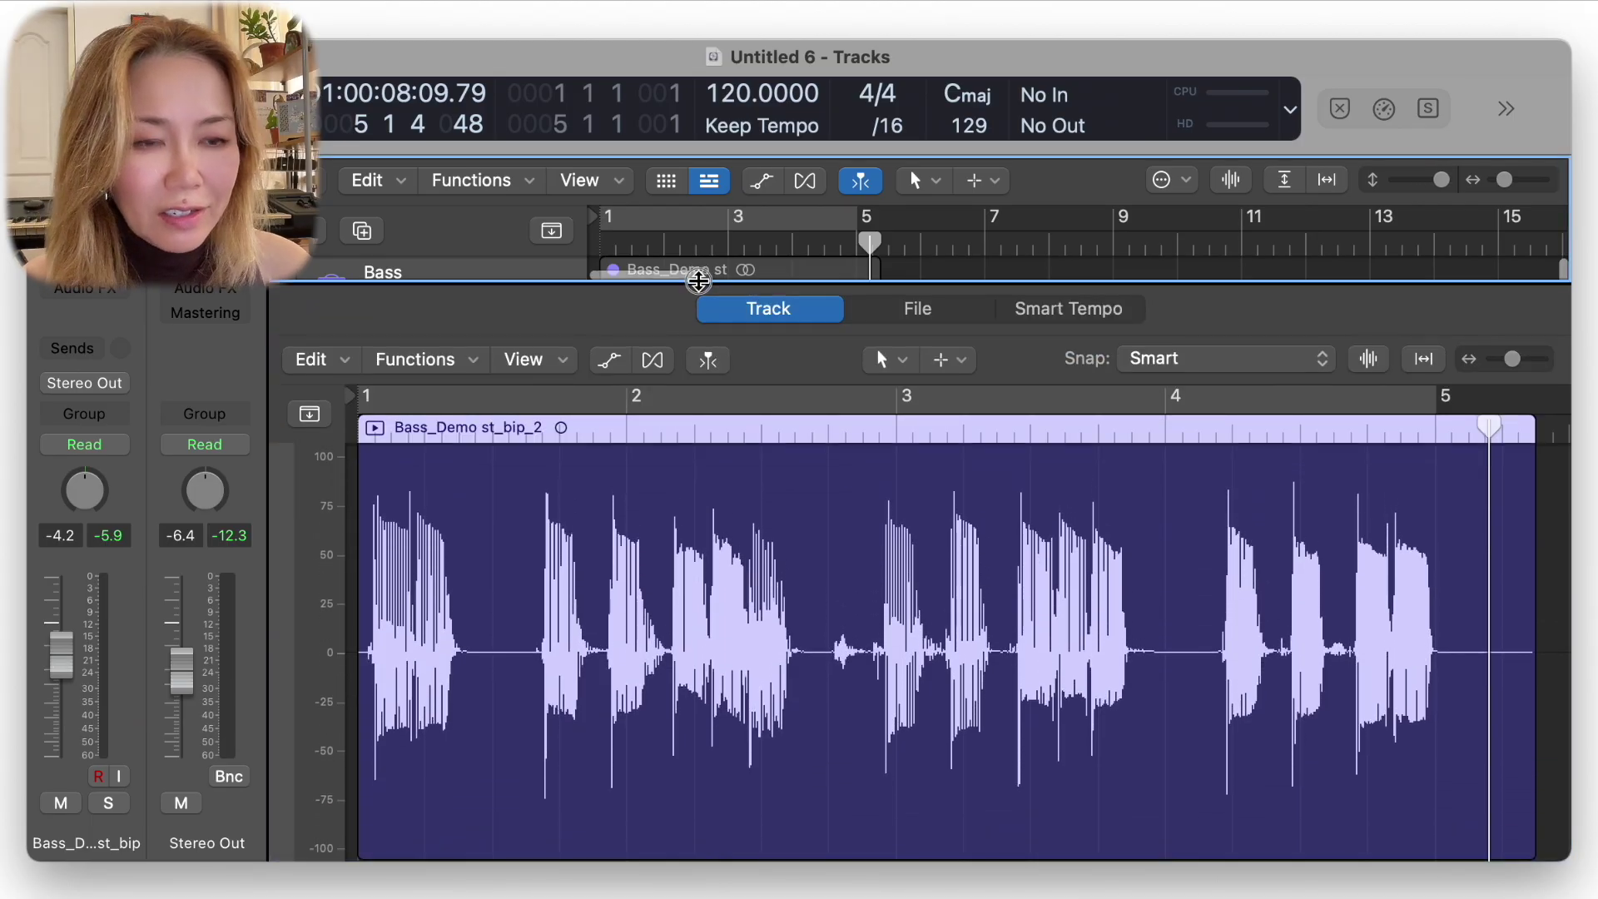
pyautogui.click(651, 361)
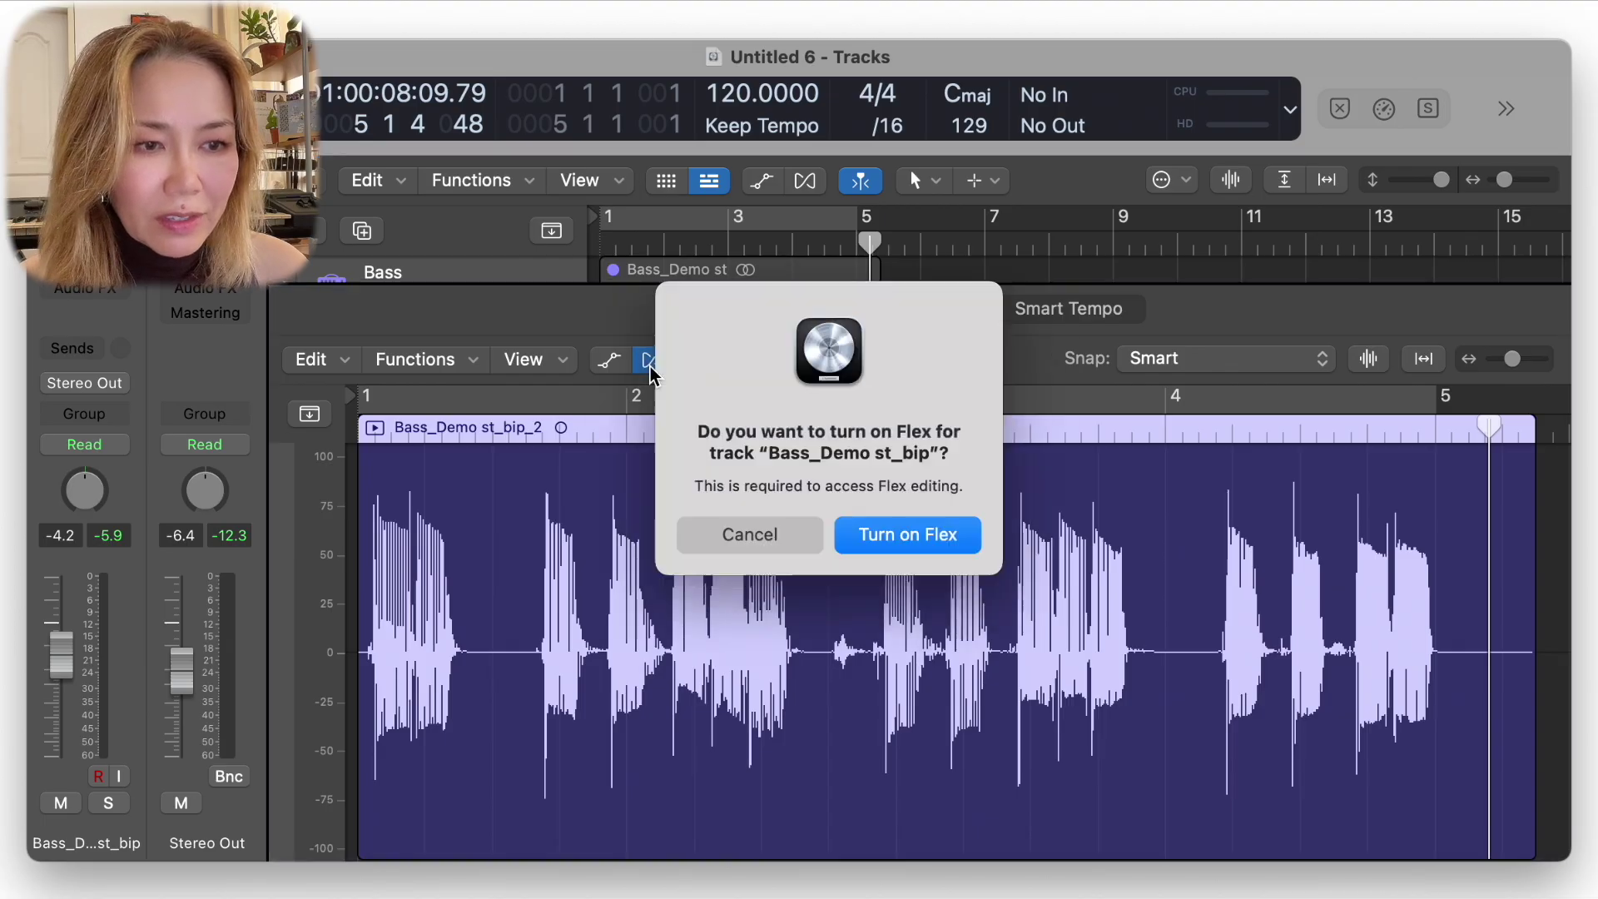
pyautogui.click(887, 535)
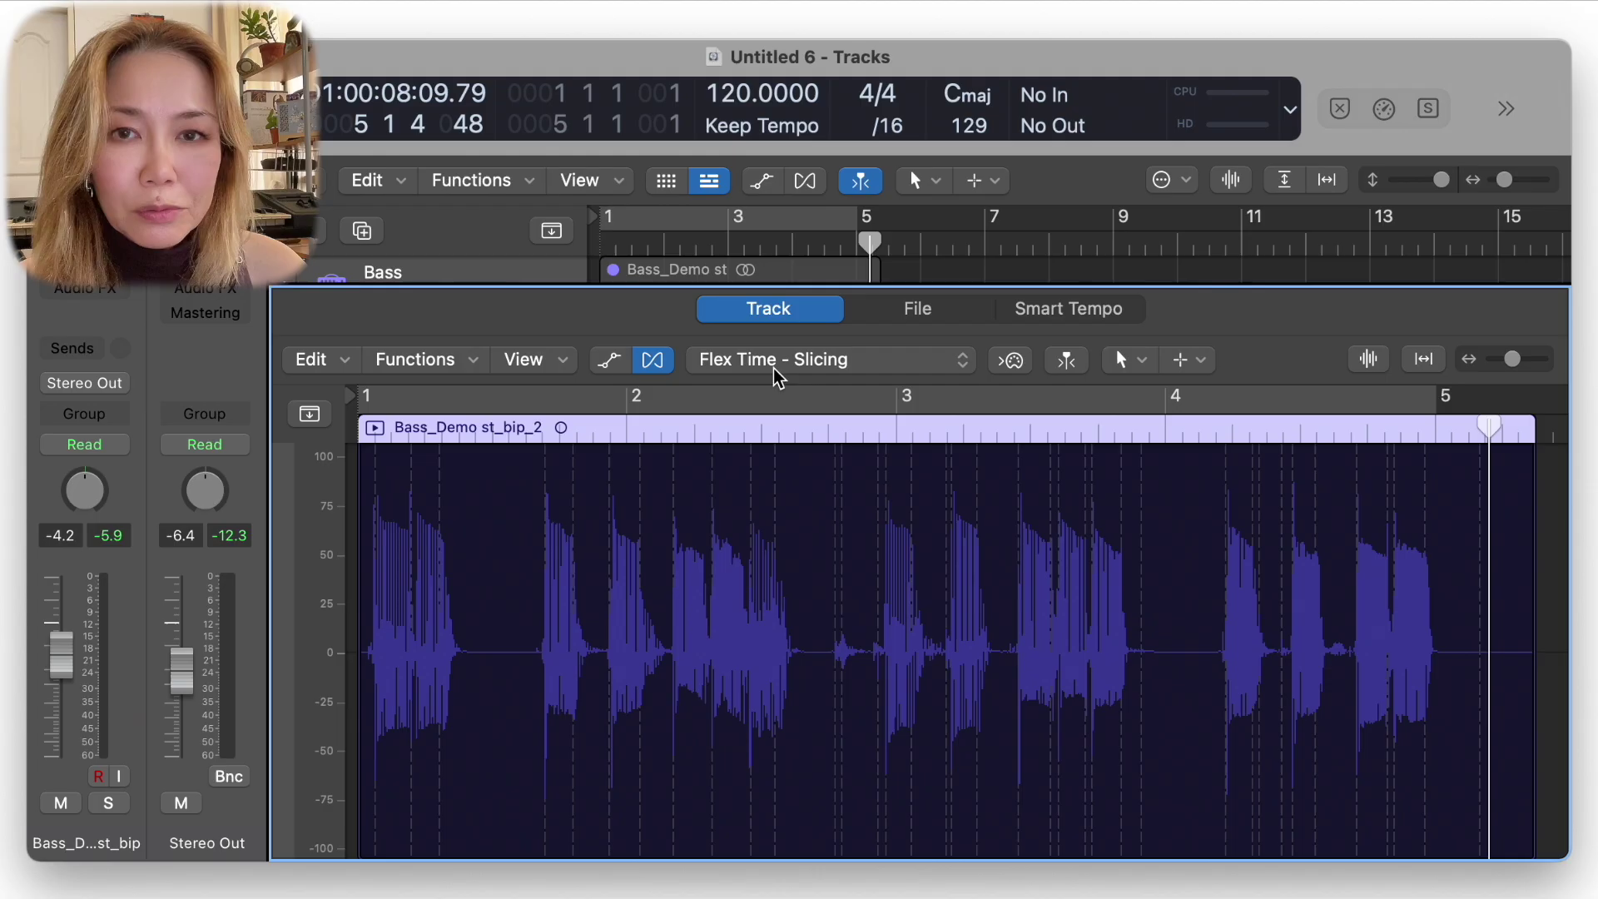
pyautogui.click(815, 370)
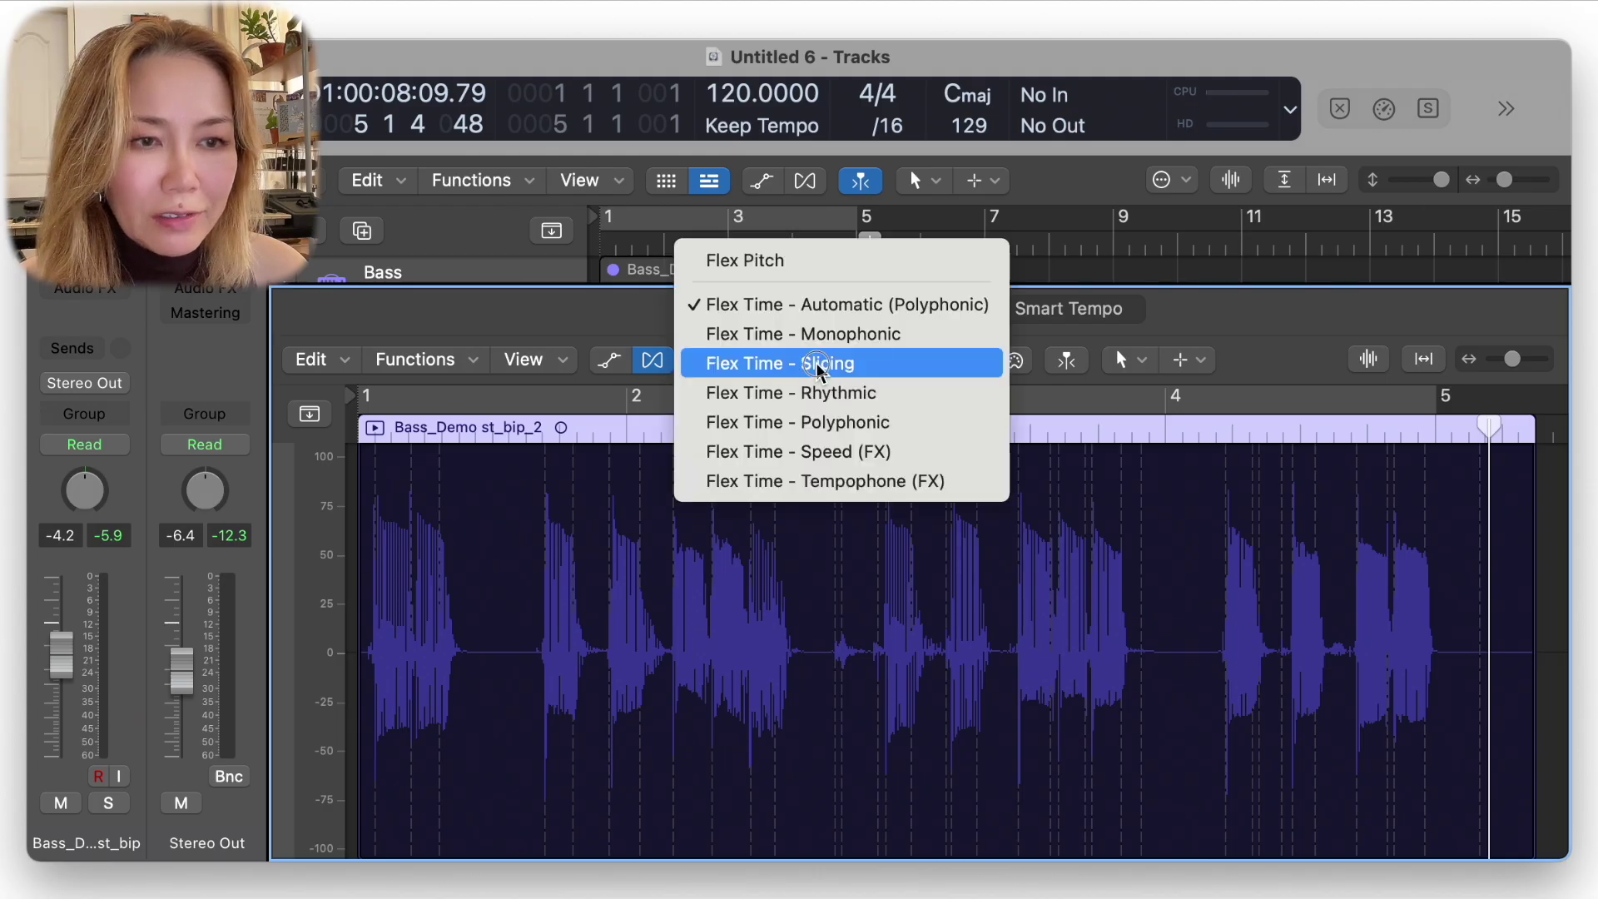
pyautogui.click(799, 266)
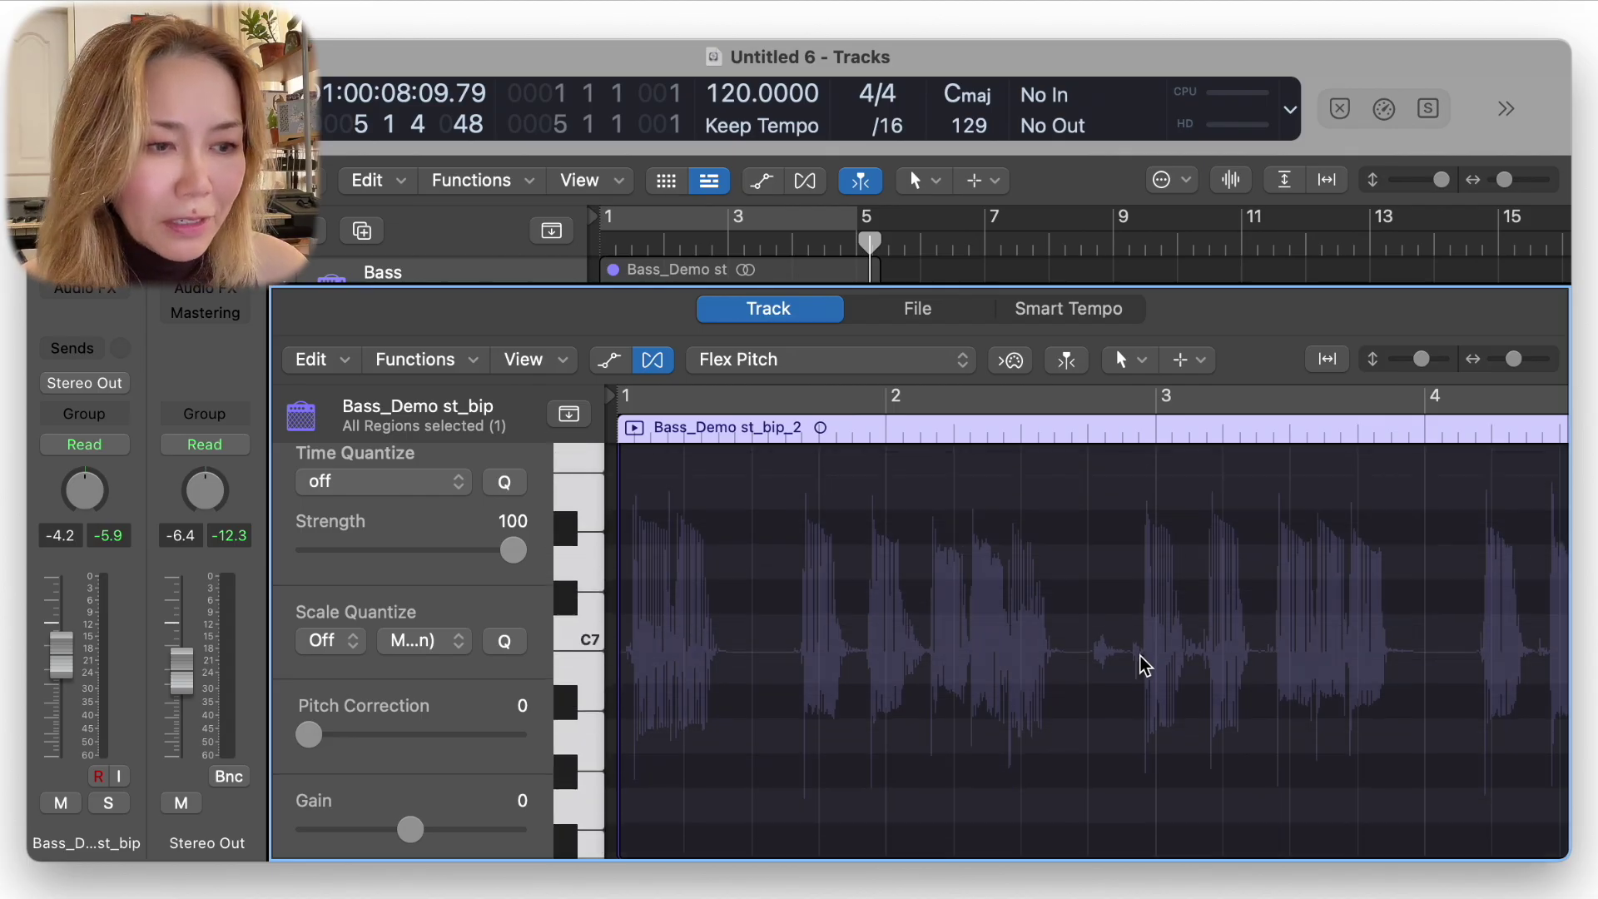
pyautogui.scroll(-5, 1141, 666)
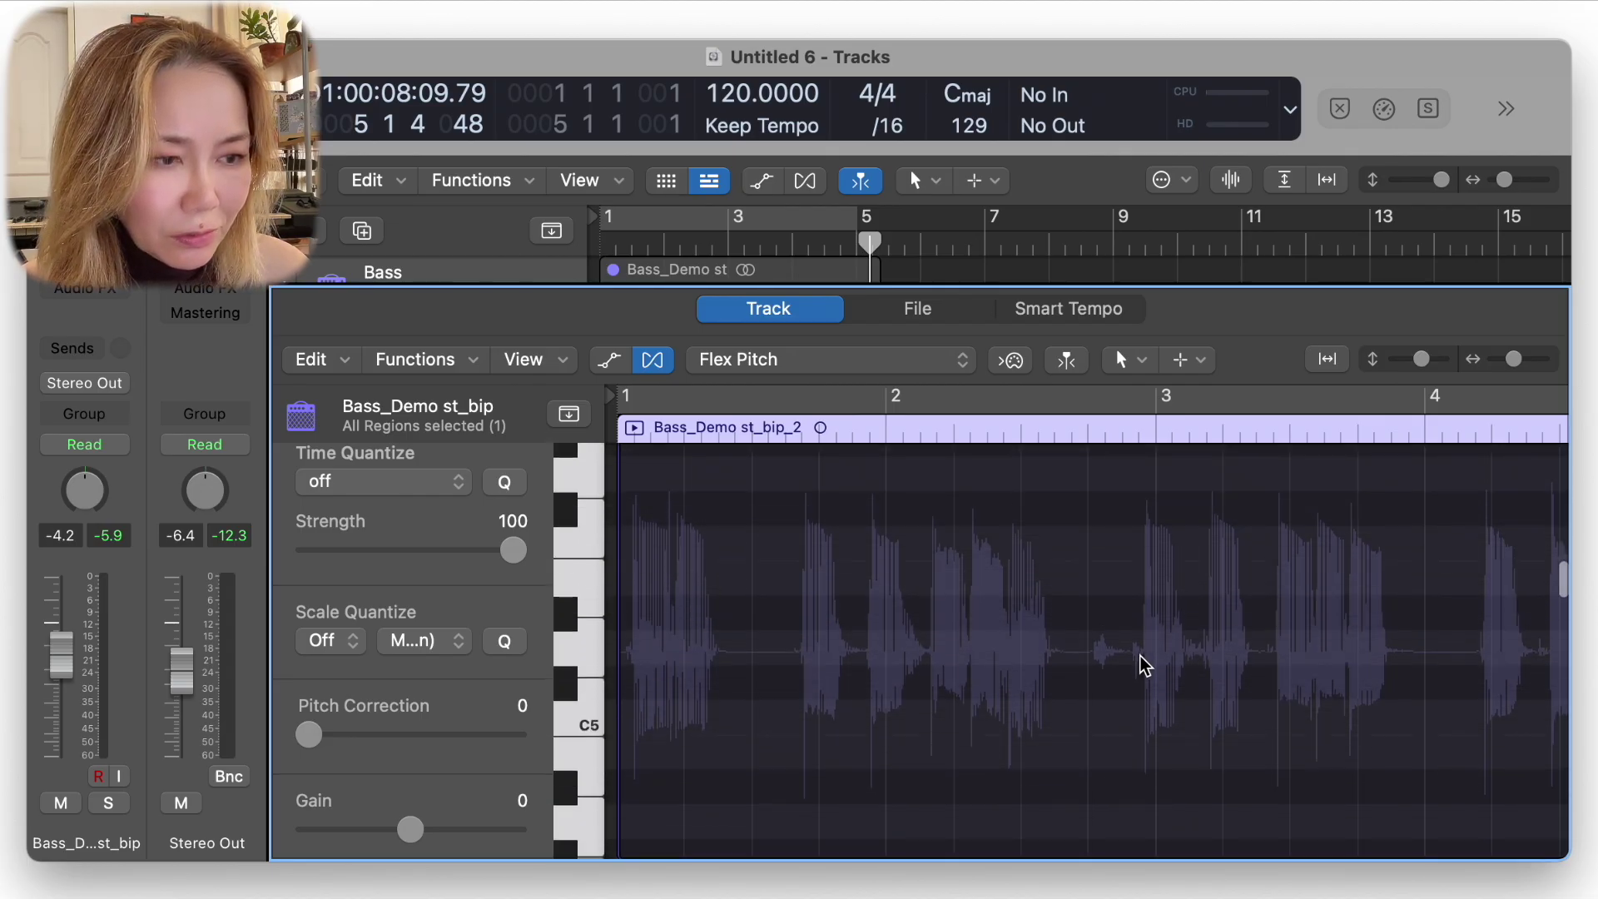
pyautogui.scroll(-2, 1139, 665)
pyautogui.scroll(-2, 1141, 666)
pyautogui.scroll(-2, 1138, 668)
pyautogui.scroll(-2, 1137, 671)
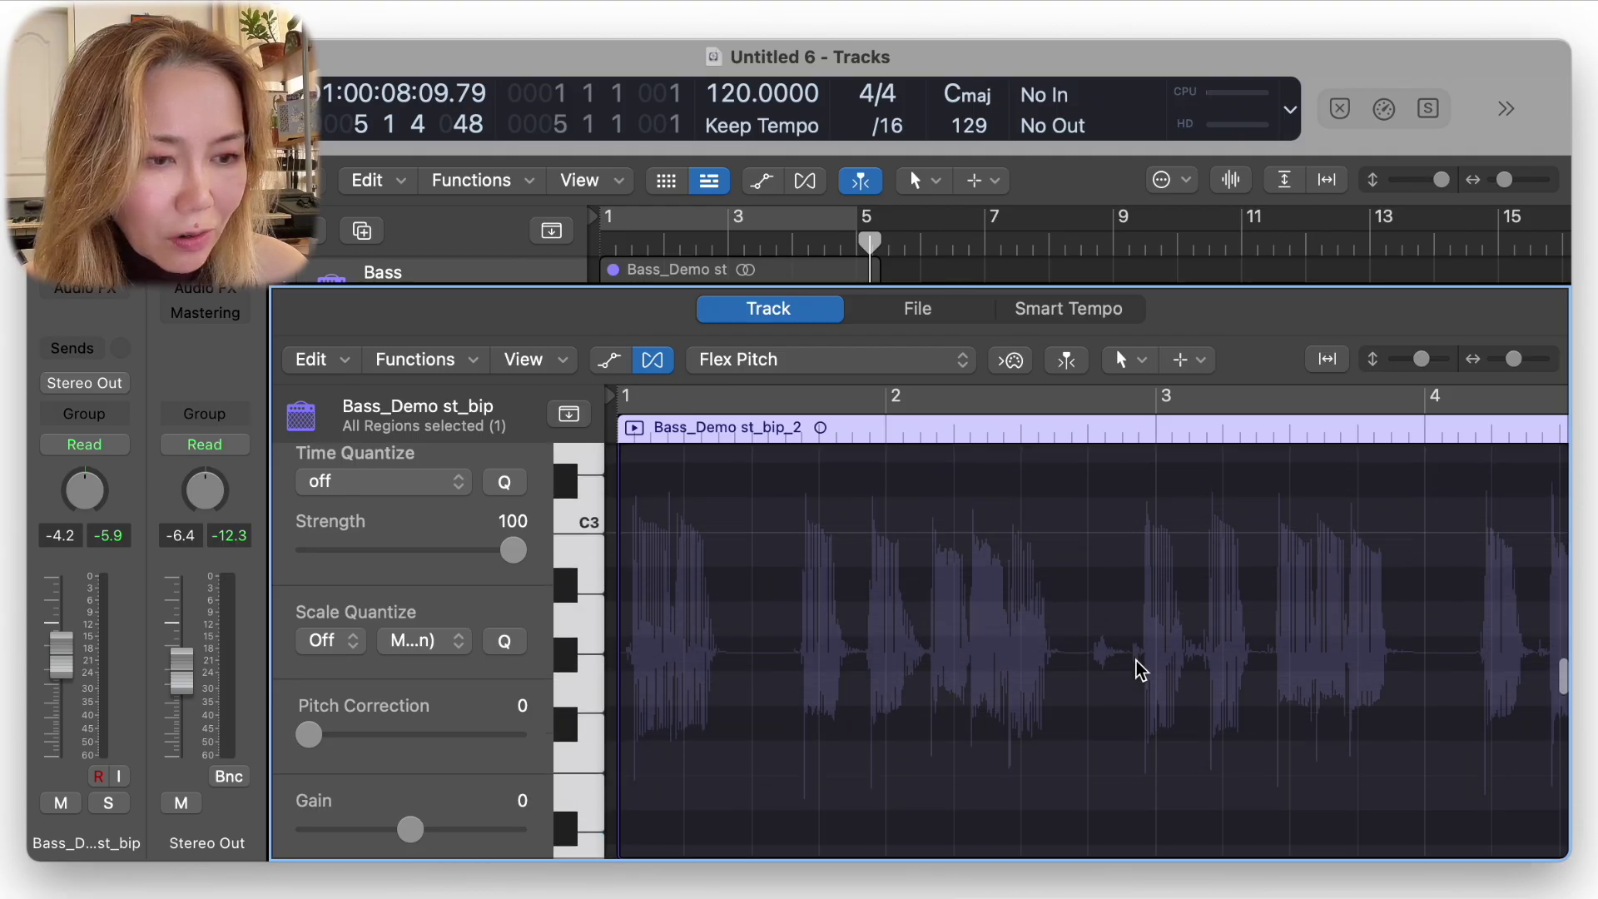
pyautogui.scroll(-2, 1138, 670)
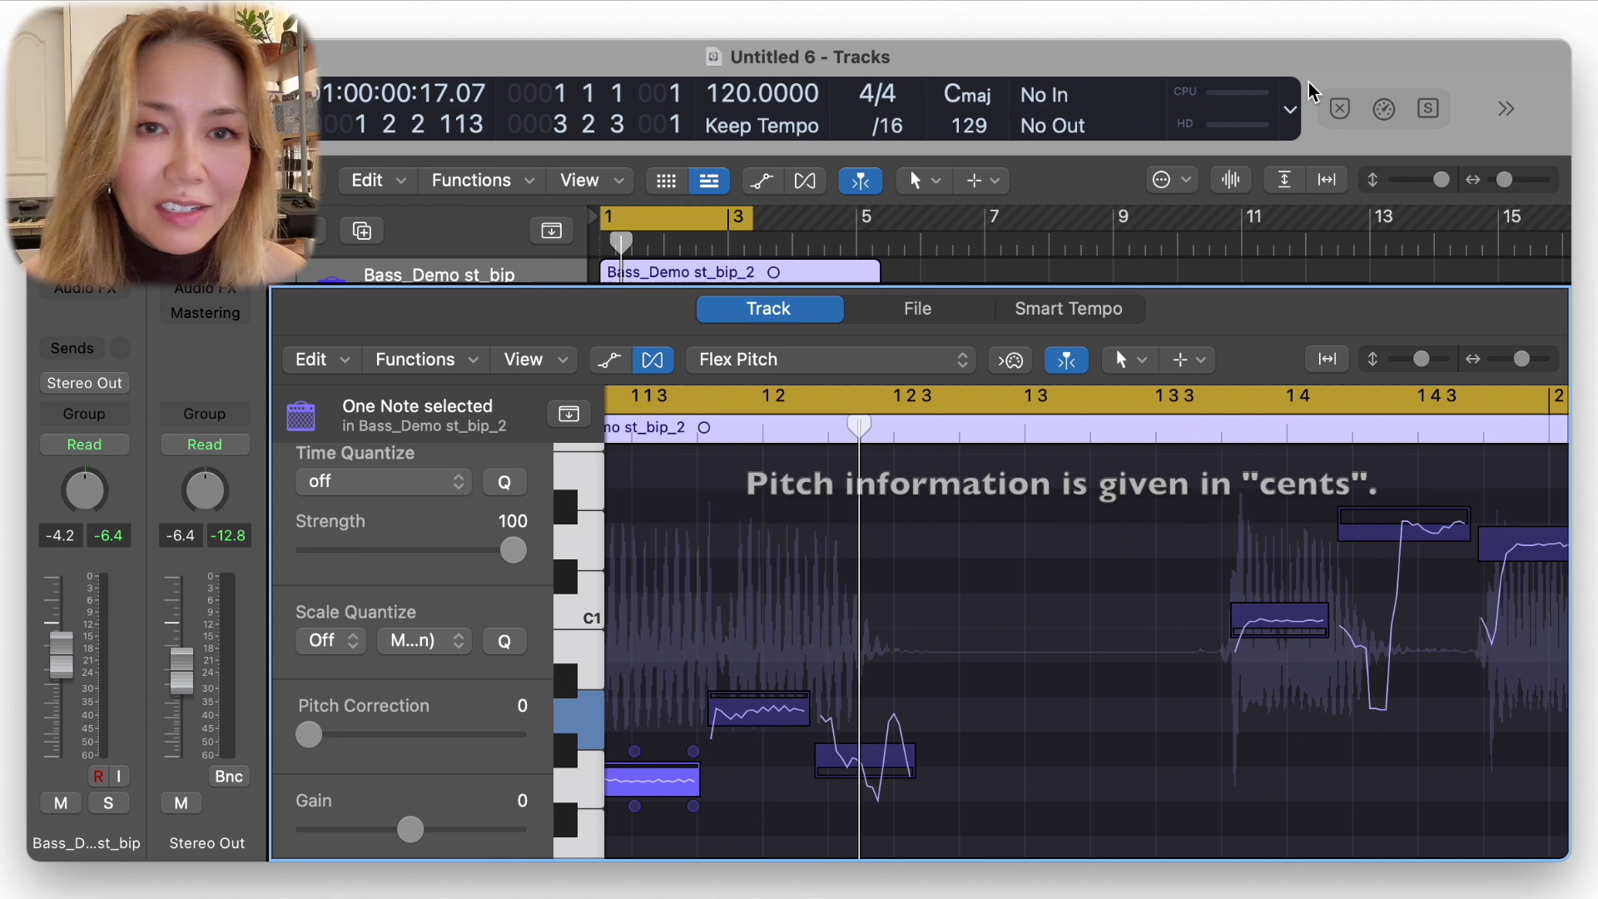
pyautogui.hscroll(-3, 685, 787)
pyautogui.scroll(-1, 676, 782)
pyautogui.scroll(1, 676, 782)
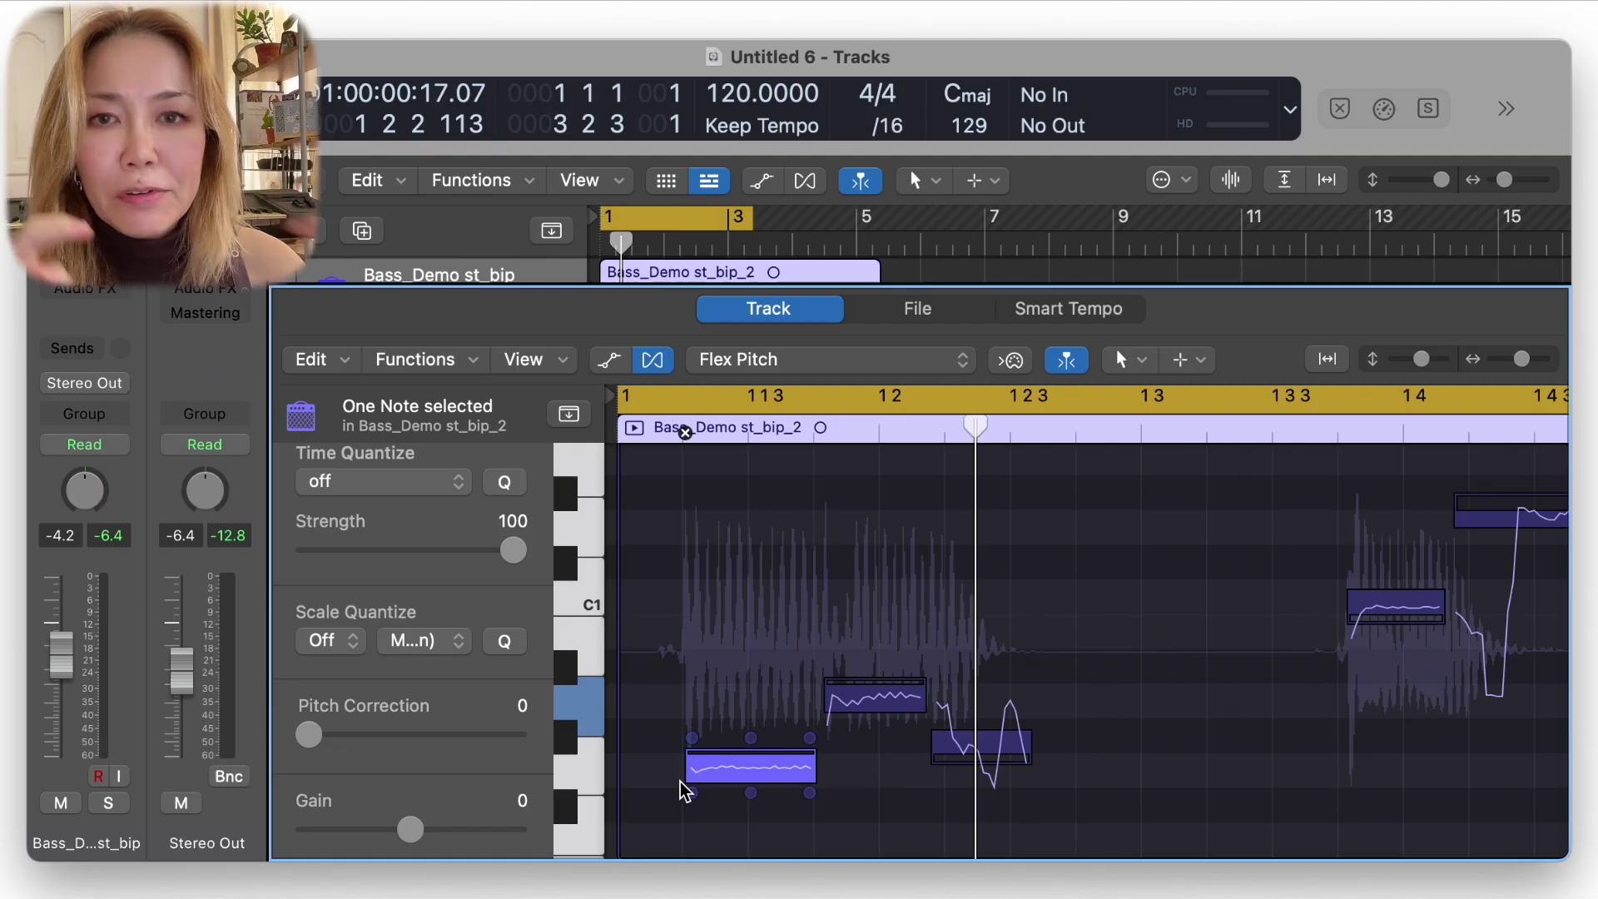
# Fine-tune the first two notes' pitch offsets and audition a one-beat cycle
pyautogui.click(750, 741)
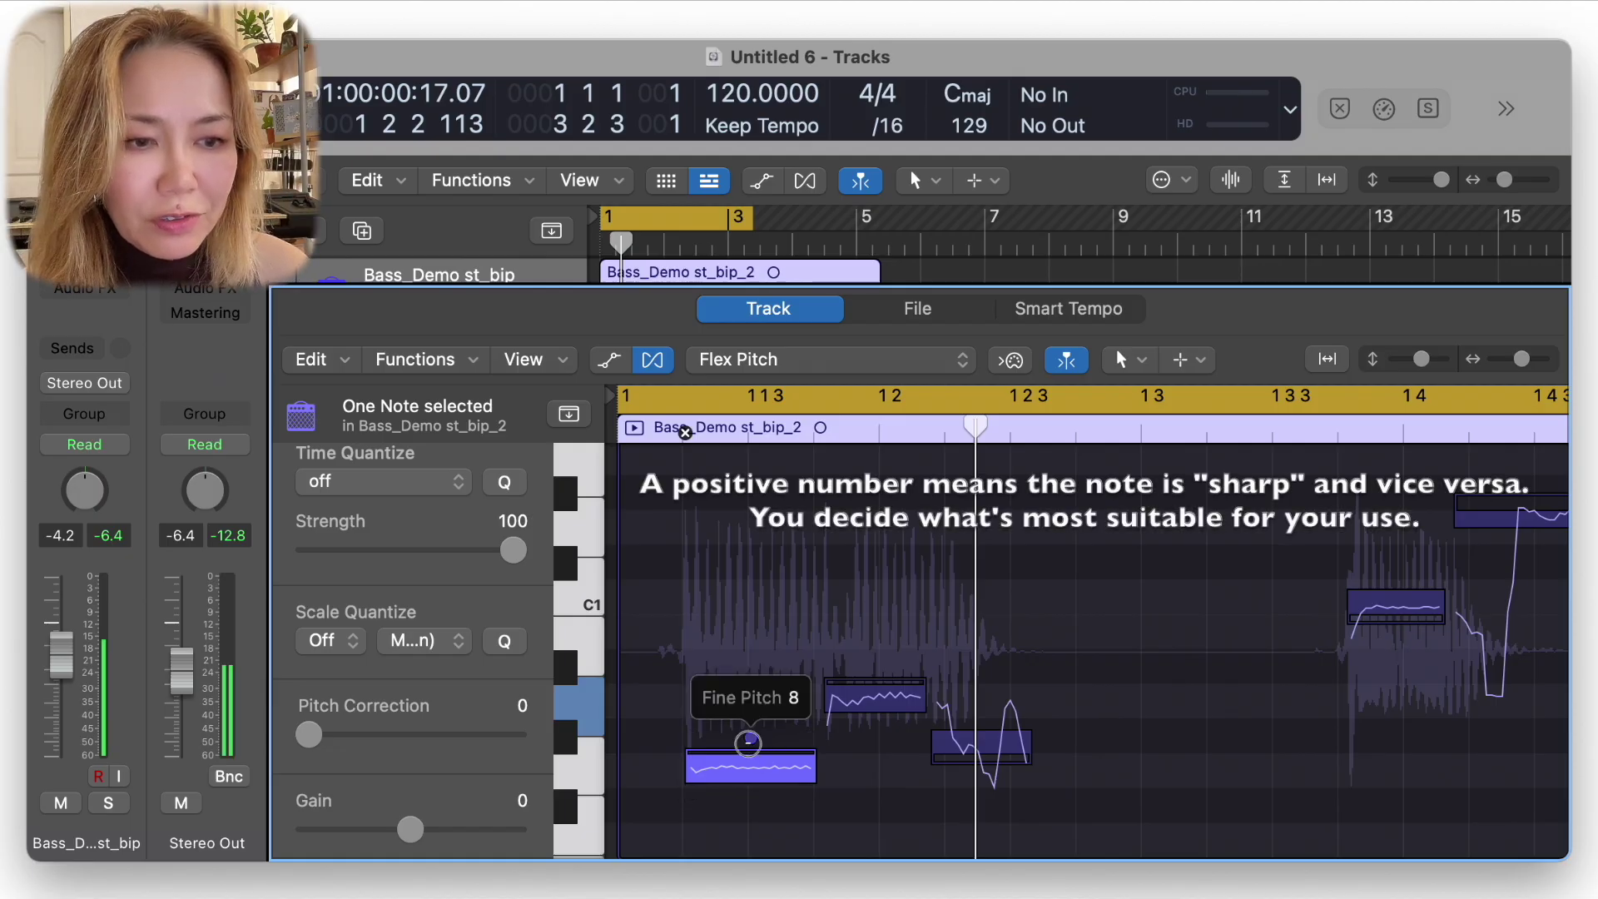
pyautogui.moveTo(749, 742); pyautogui.dragTo(752, 754)
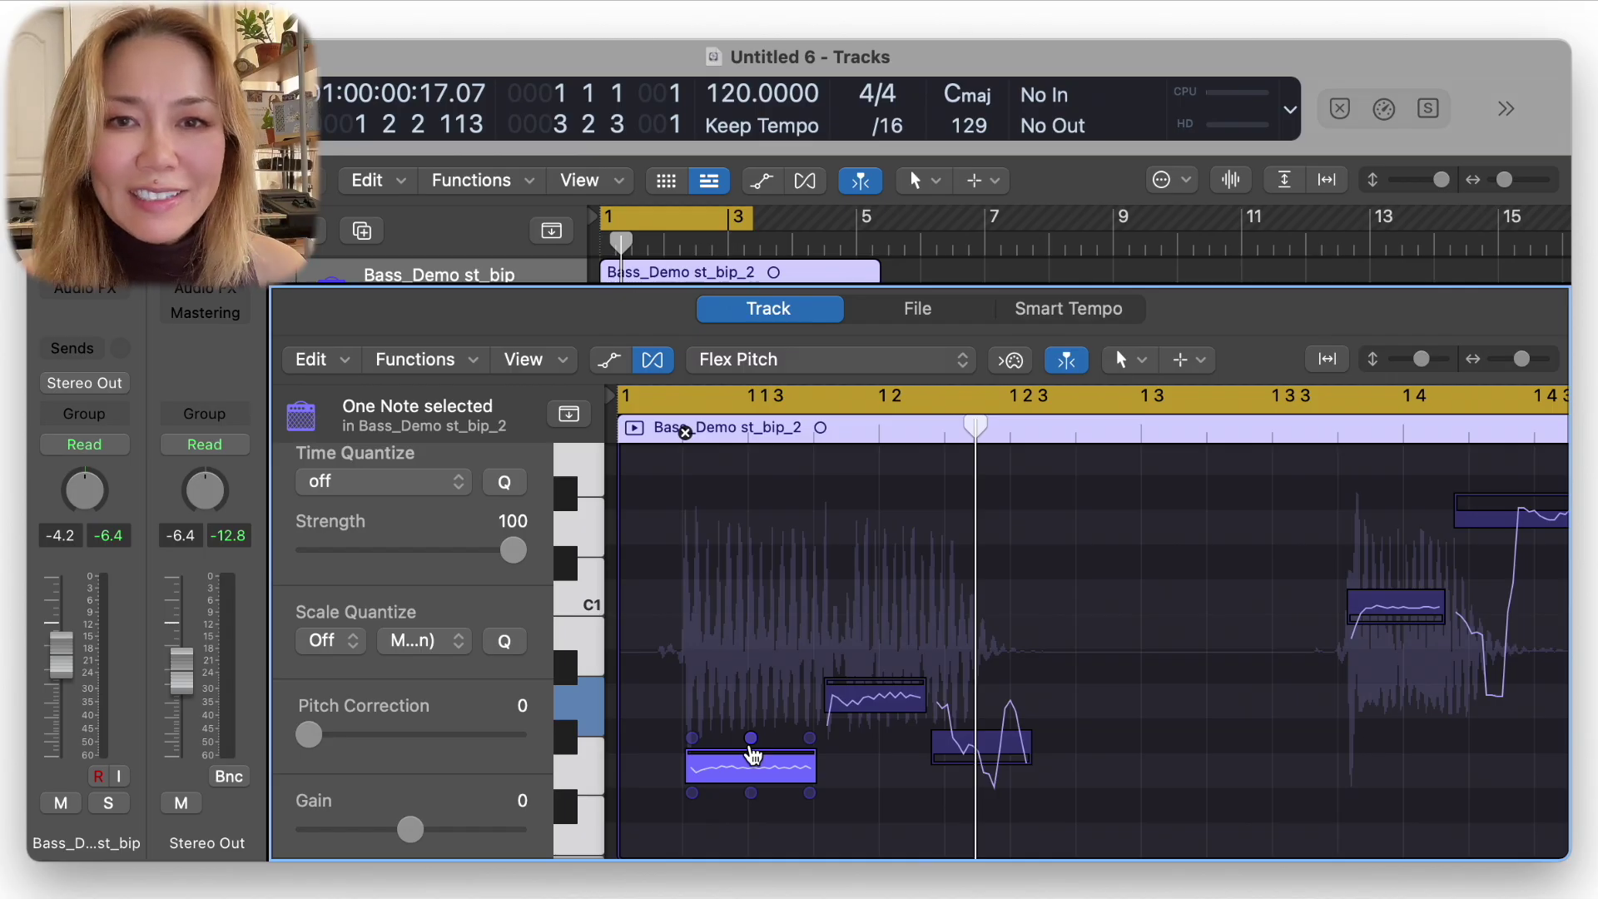
pyautogui.moveTo(751, 742); pyautogui.dragTo(748, 775)
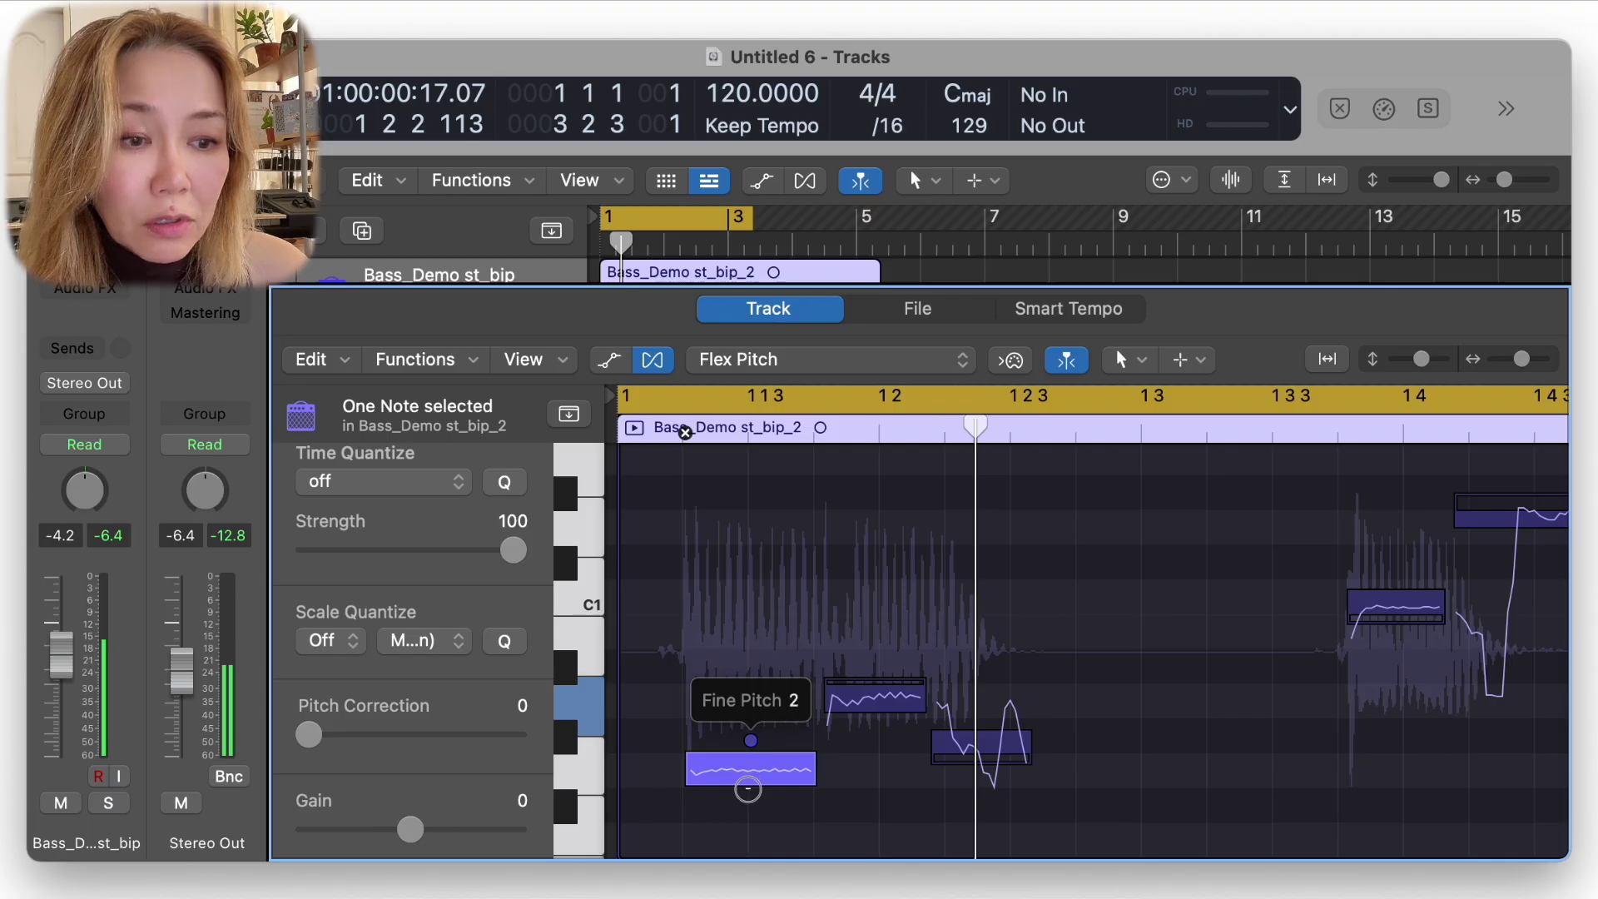
pyautogui.moveTo(875, 676); pyautogui.dragTo(875, 726)
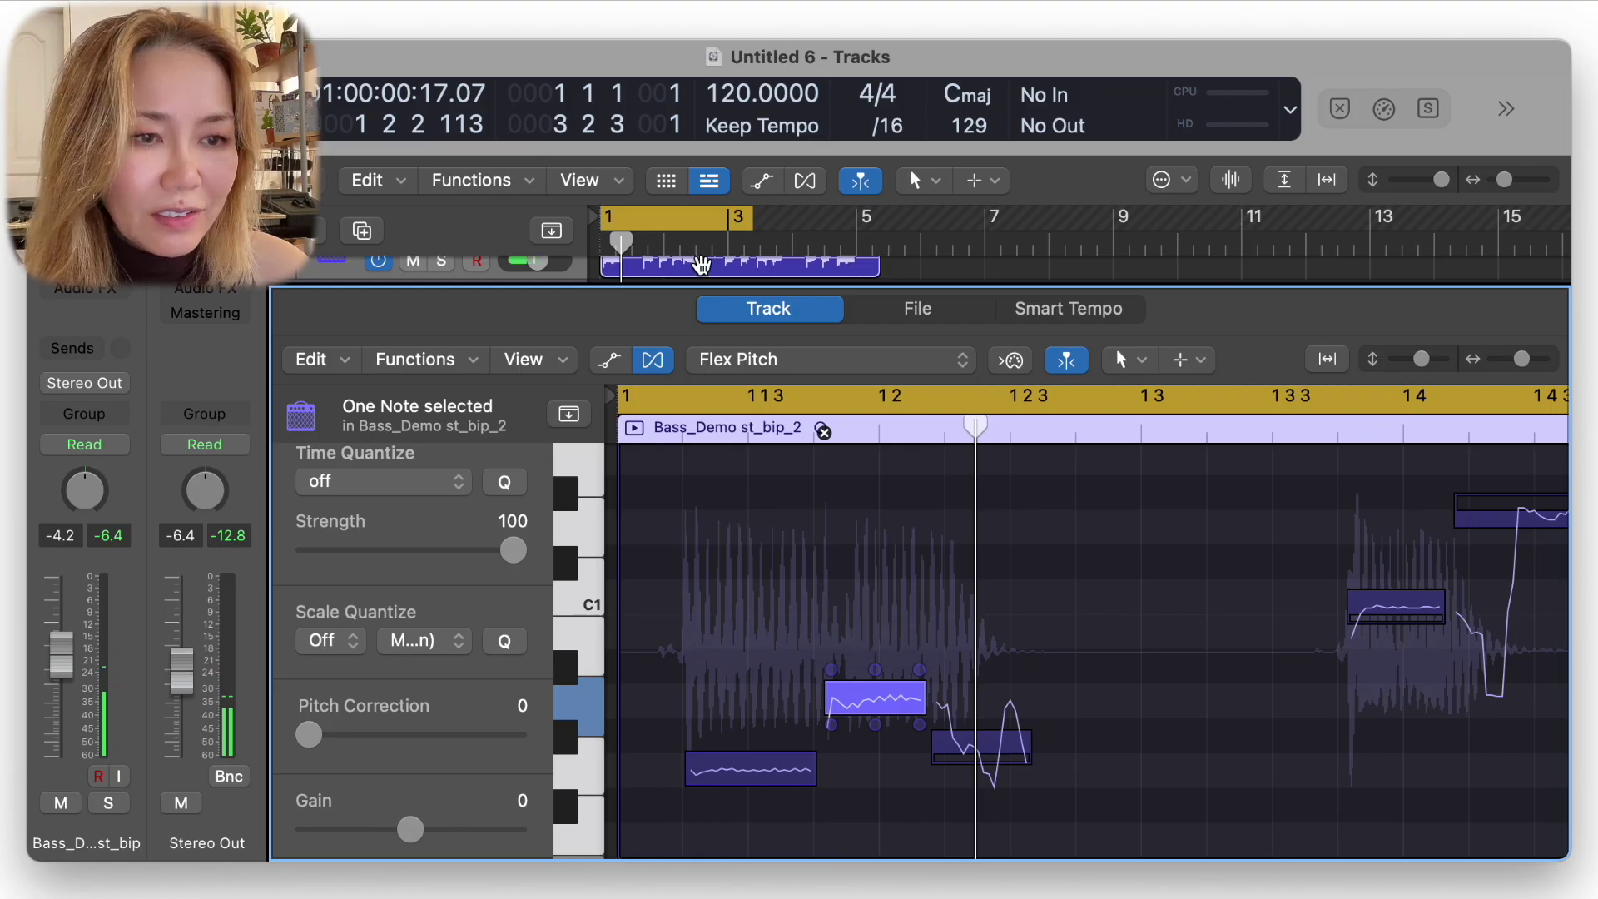
pyautogui.moveTo(751, 219)
pyautogui.mouseDown()
pyautogui.moveTo(616, 237)
pyautogui.moveTo(634, 237)
pyautogui.mouseUp()
pyautogui.press('space')
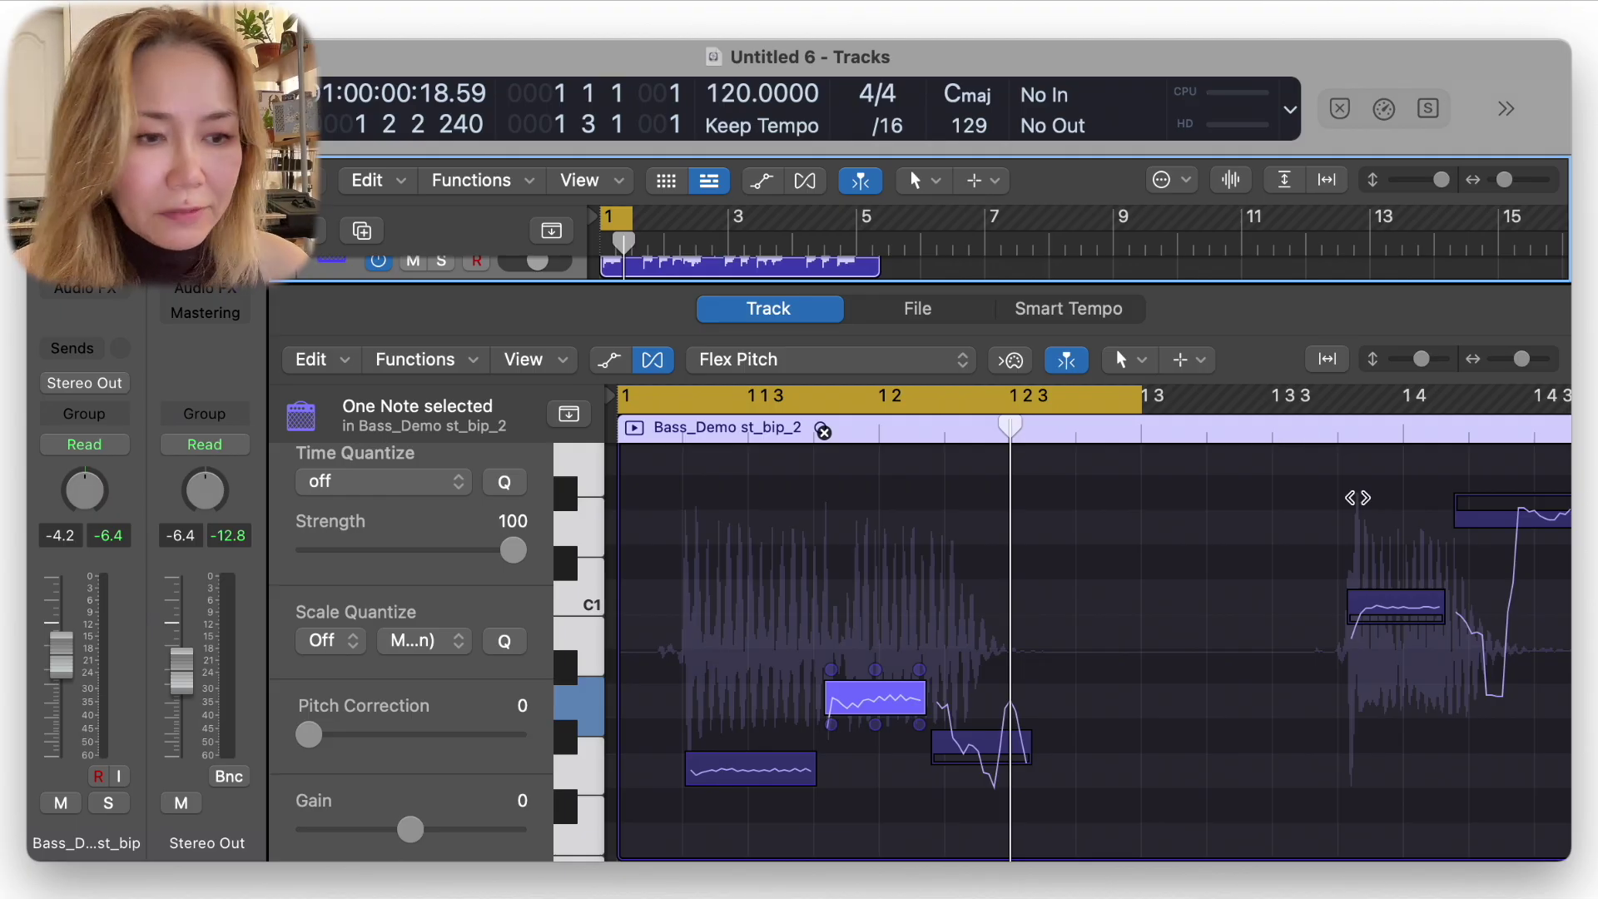
# Delete a stray detected note, extend the loop to bar 5, and replay it
pyautogui.click(981, 745)
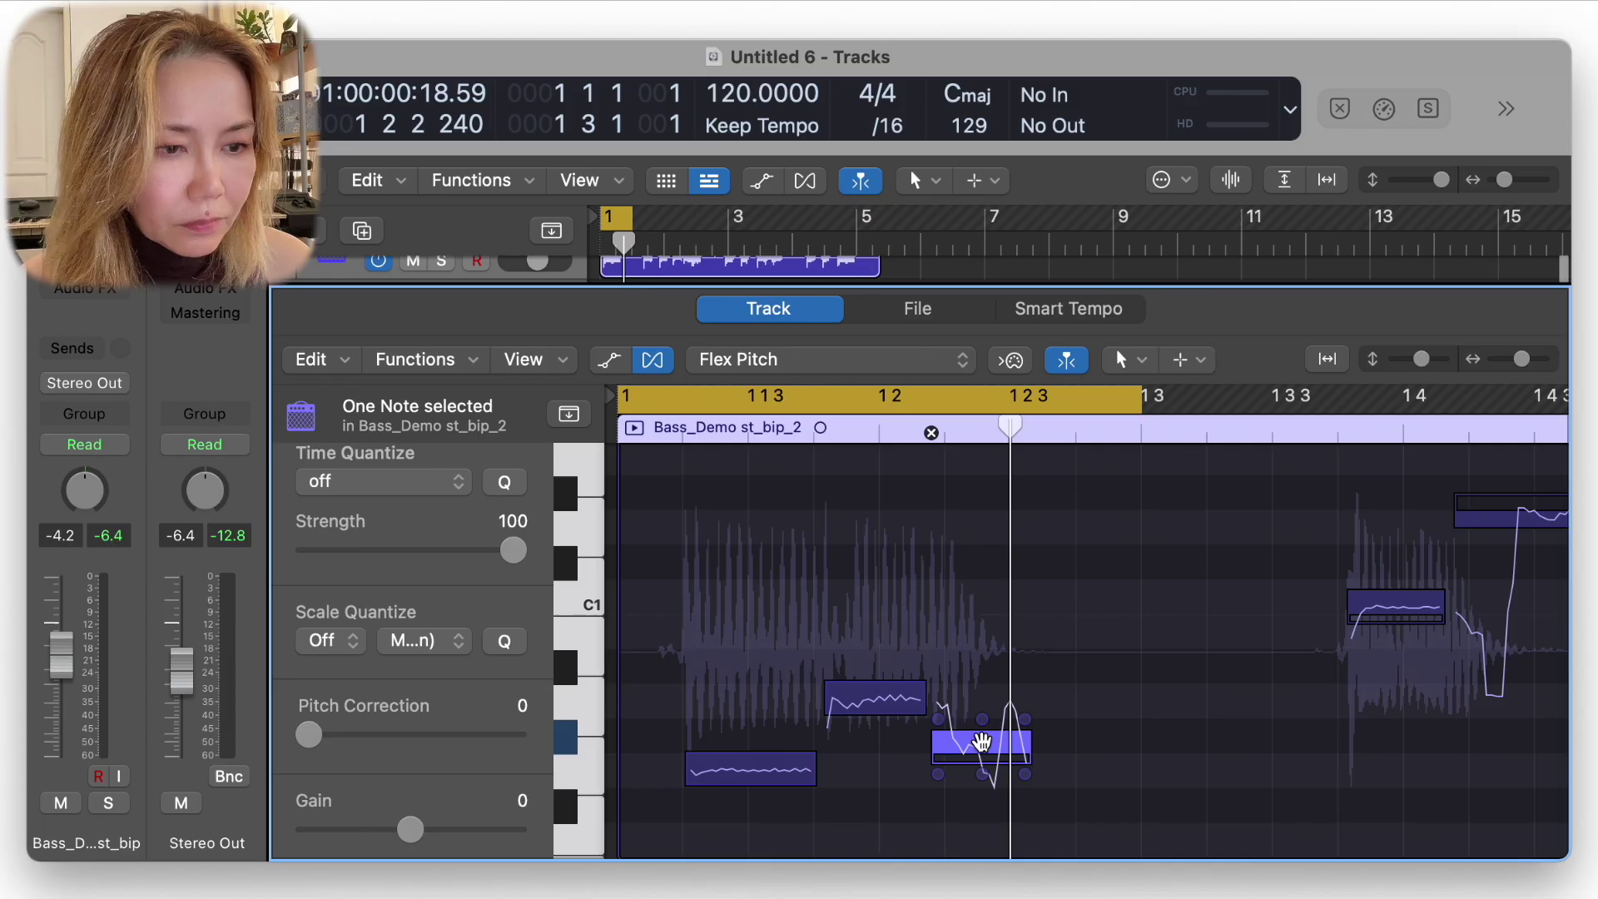
pyautogui.press('Delete')
pyautogui.moveTo(641, 221); pyautogui.dragTo(878, 222)
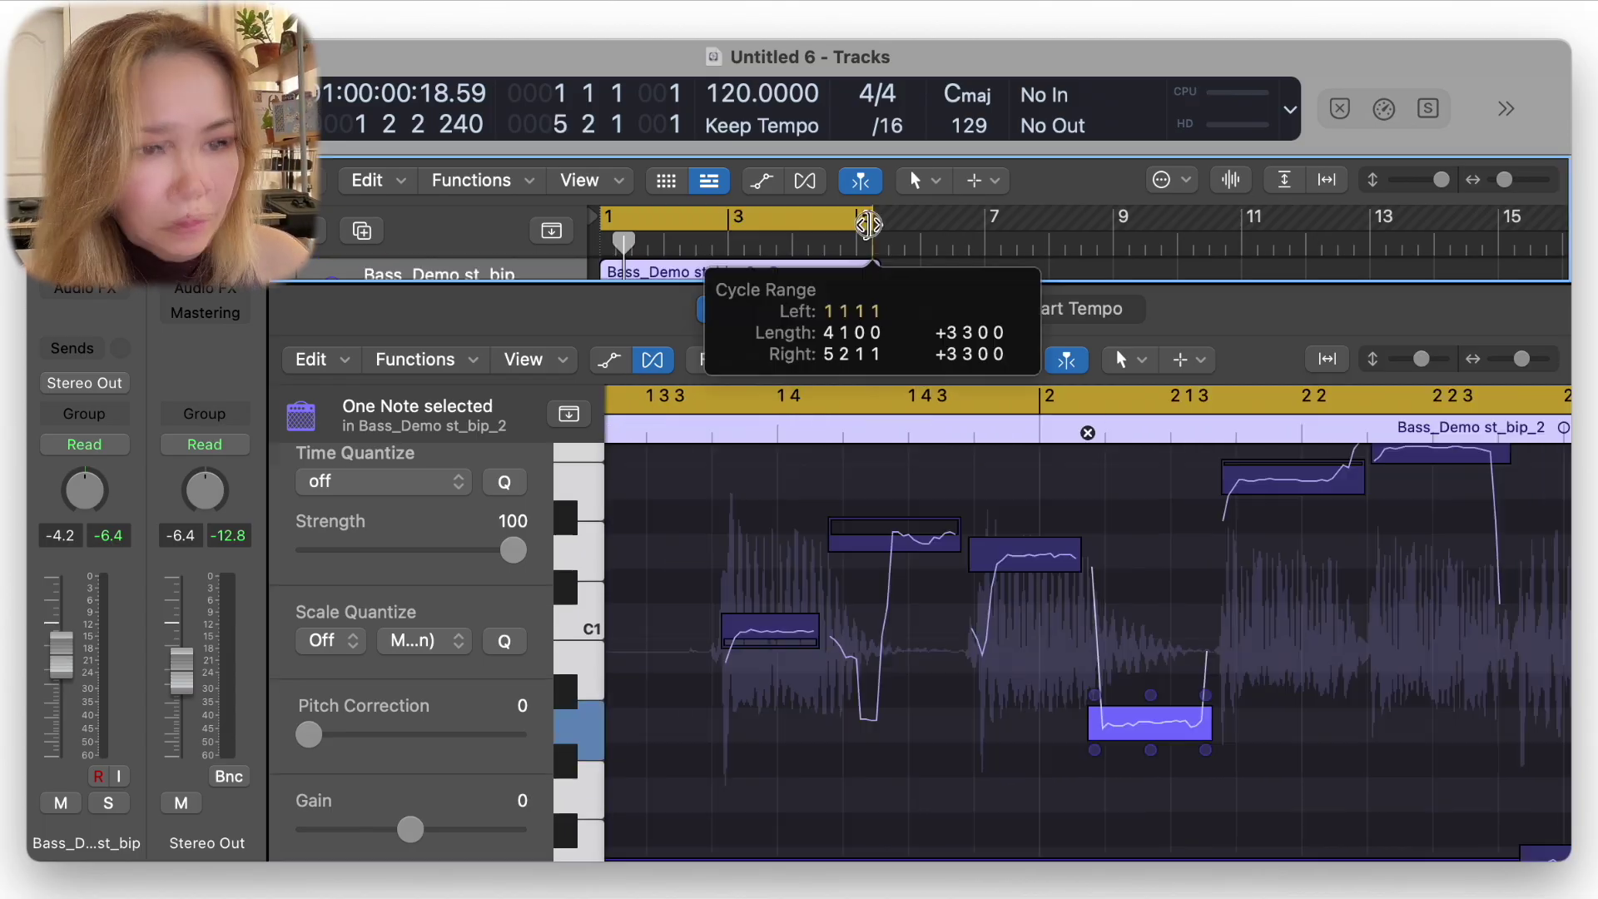
pyautogui.press('space')
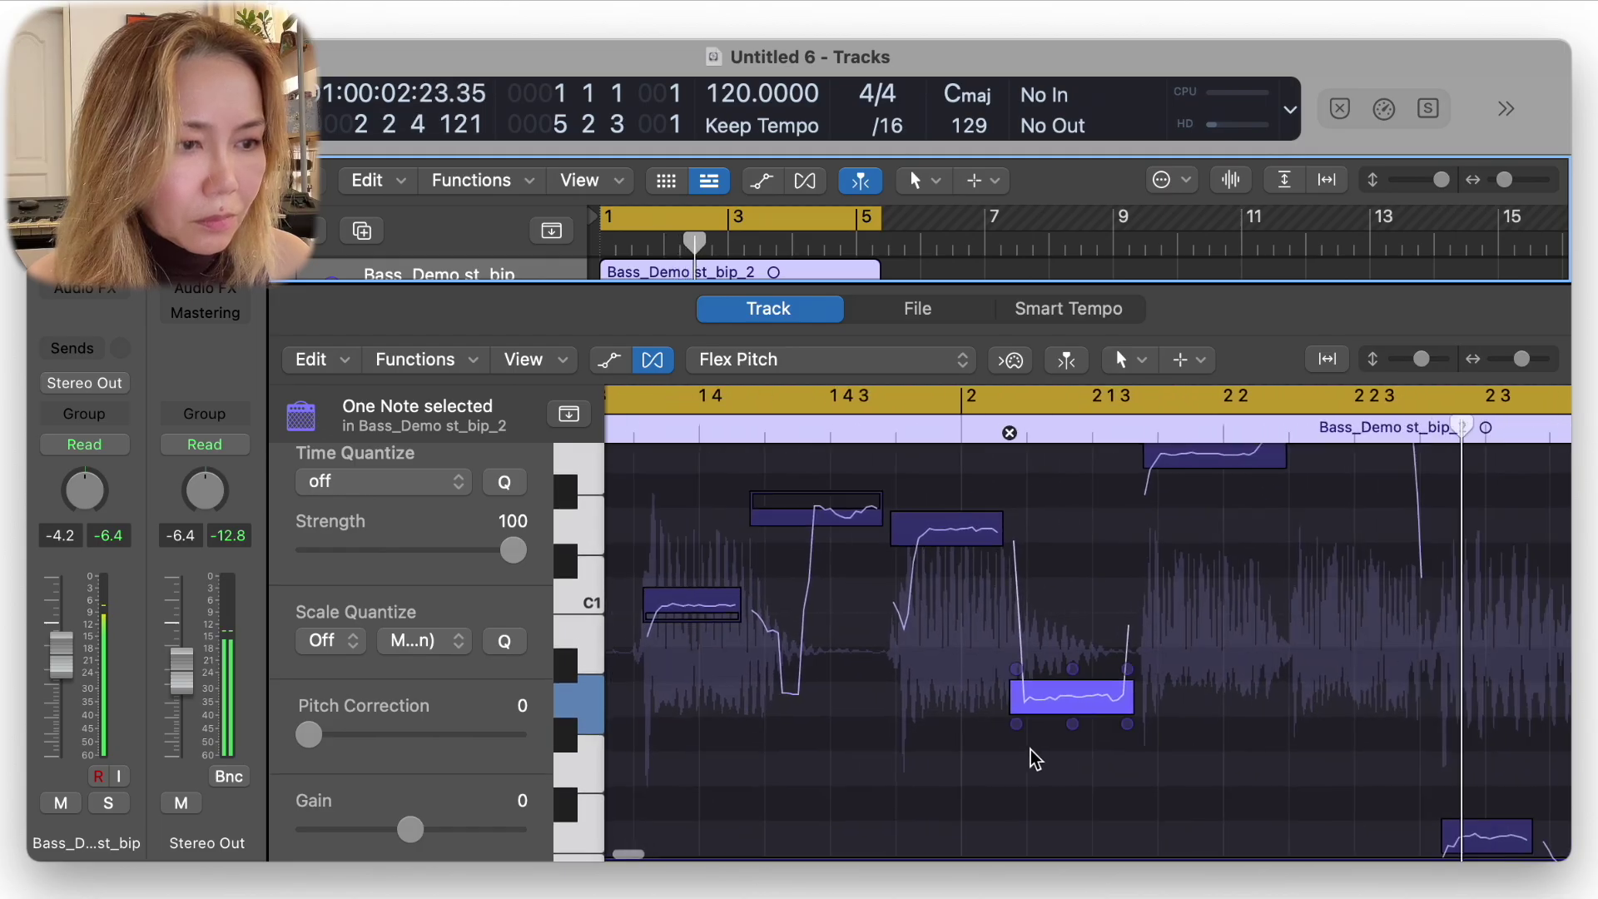
pyautogui.click(1060, 695)
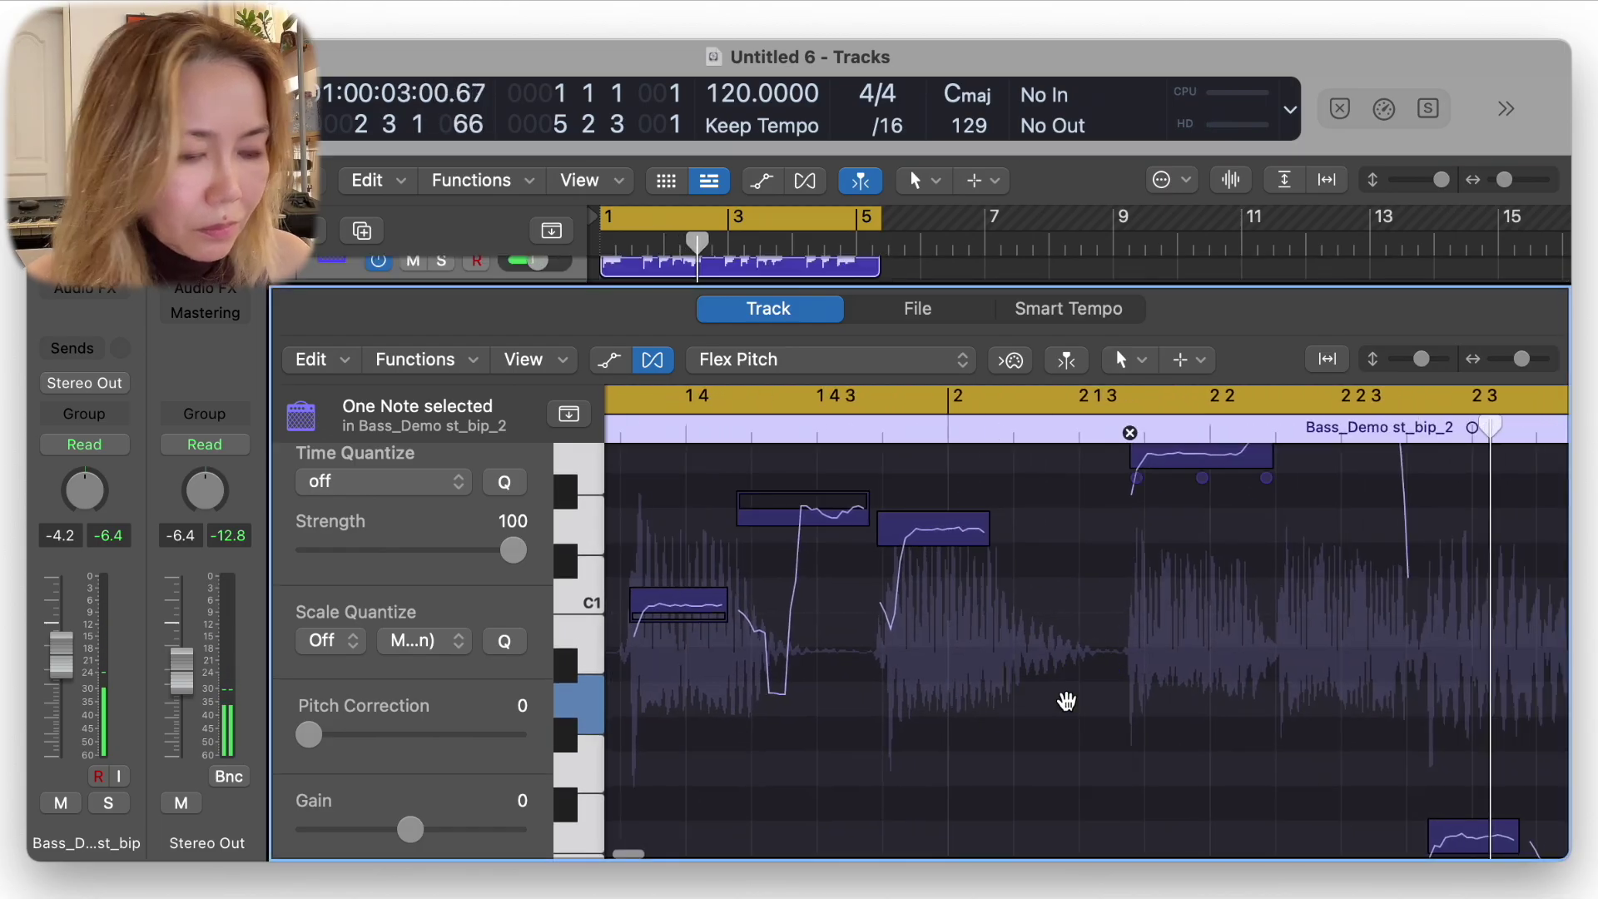
pyautogui.press('space')
pyautogui.hscroll(5, 1060, 711)
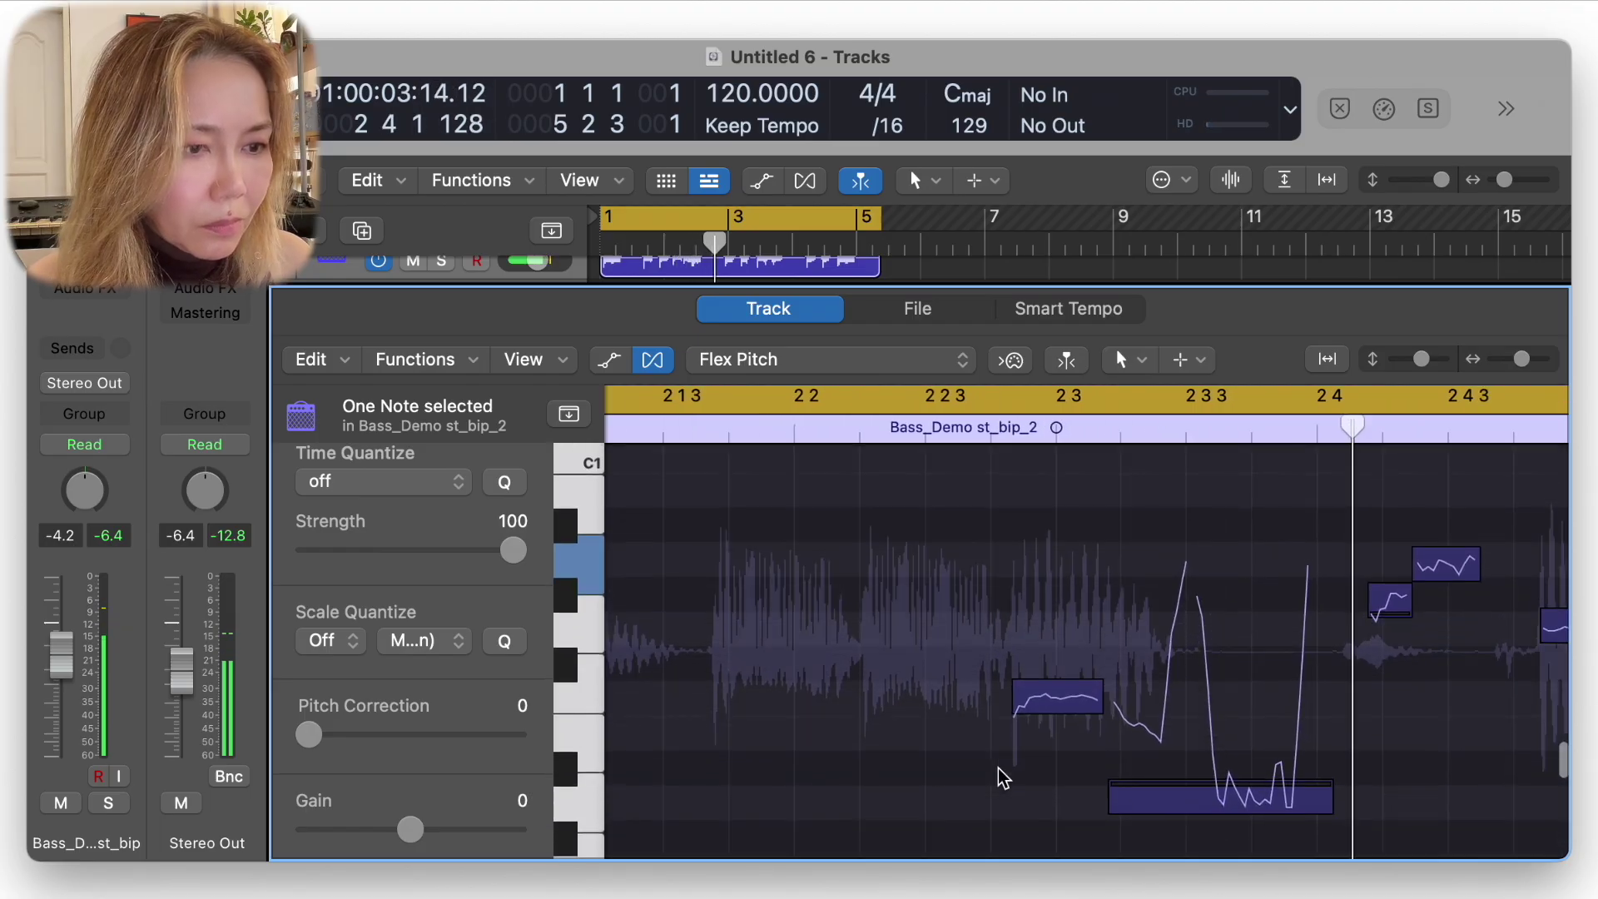
# Start the loop near bar 2.3.3, delete the stray upper note, and restart playback
pyautogui.moveTo(607, 219); pyautogui.dragTo(855, 341)
pyautogui.click(714, 628)
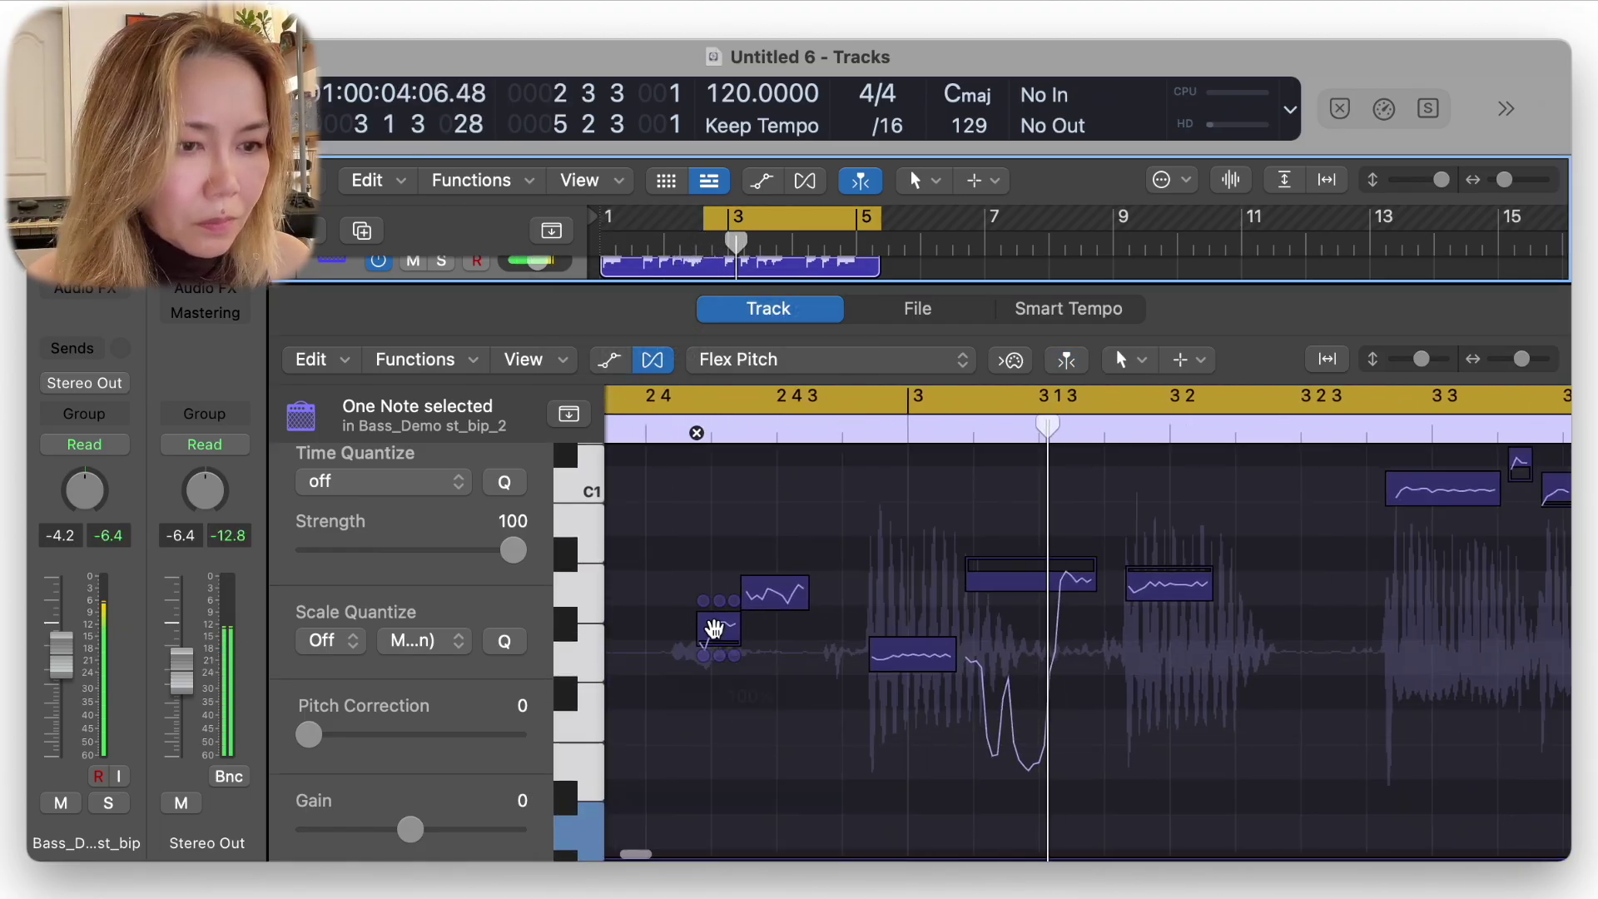
pyautogui.moveTo(714, 629); pyautogui.dragTo(810, 646)
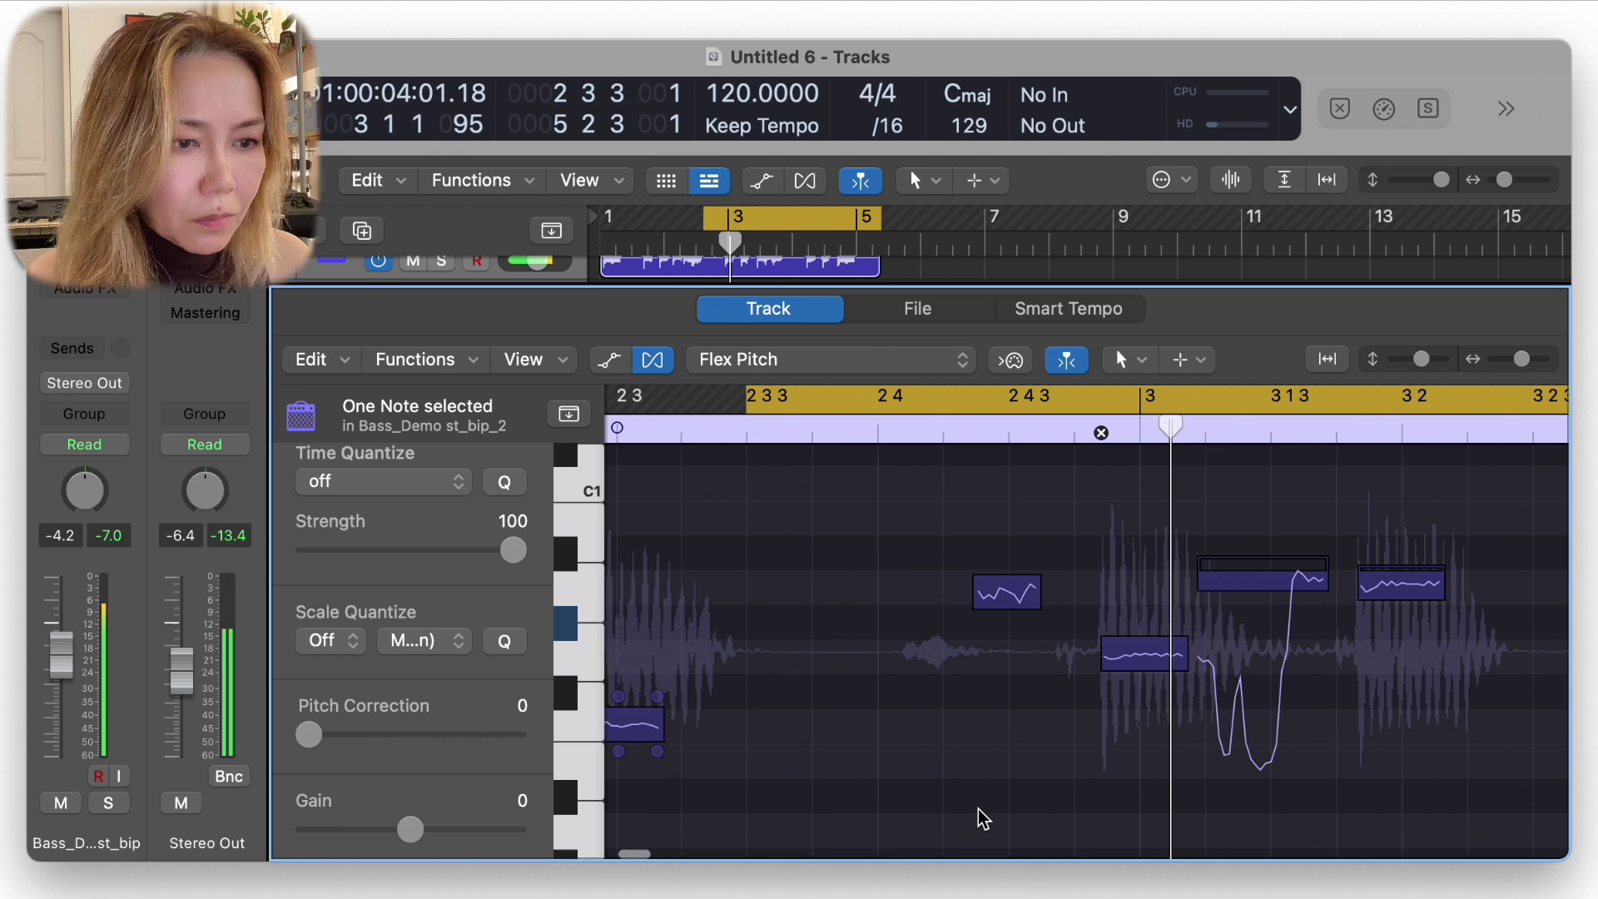
pyautogui.press('Delete')
pyautogui.click(1124, 660)
pyautogui.press('space')
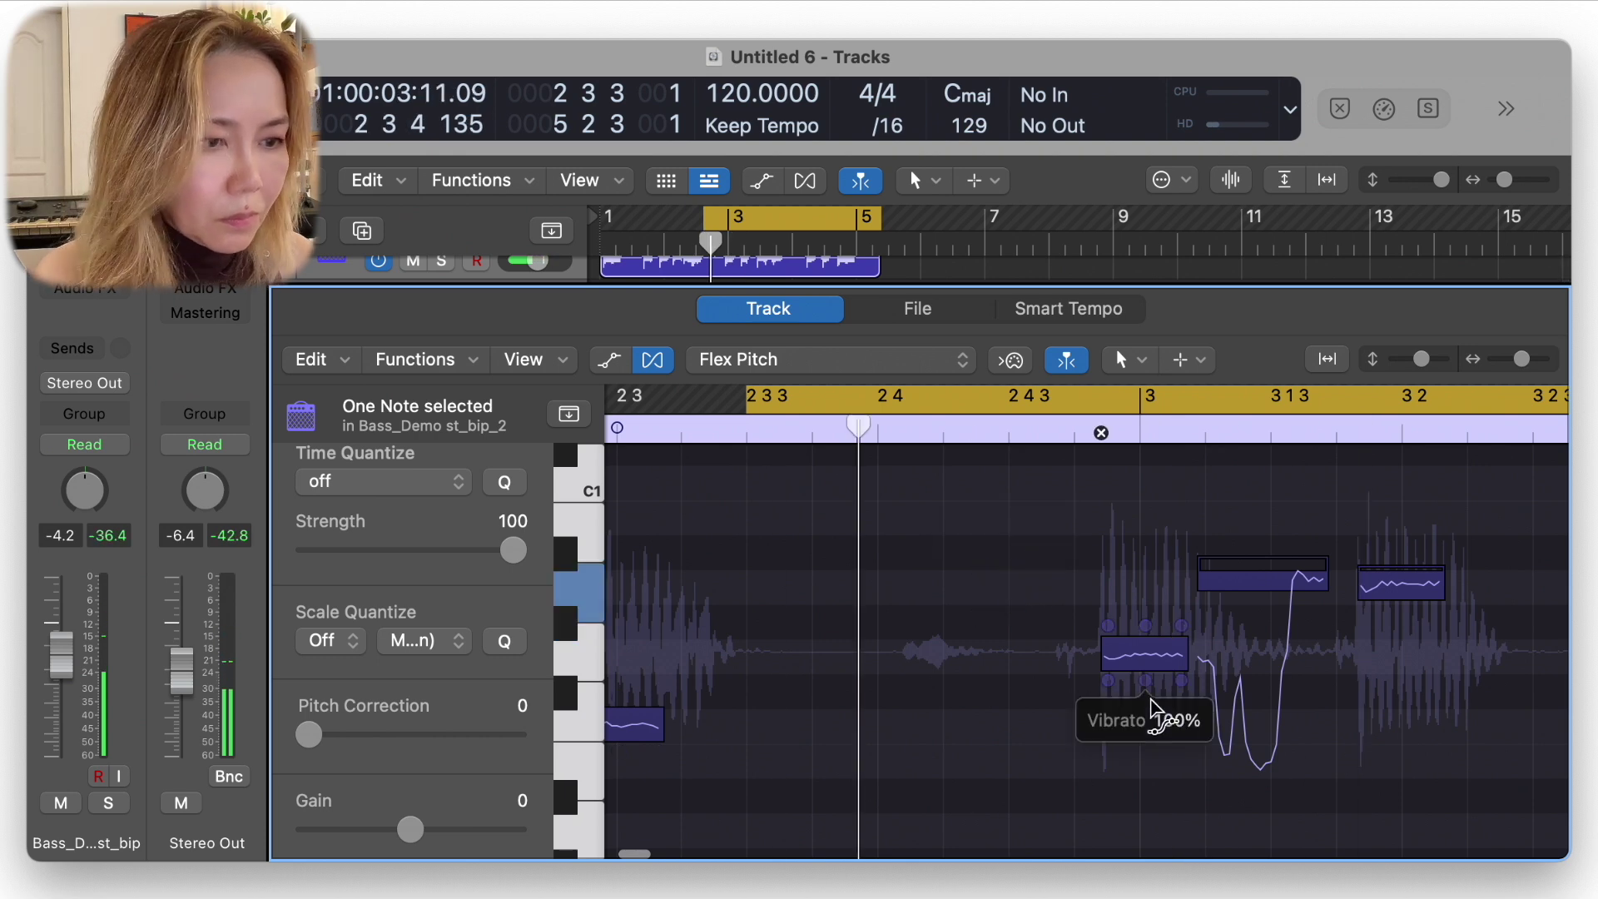
pyautogui.hscroll(5, 1124, 737)
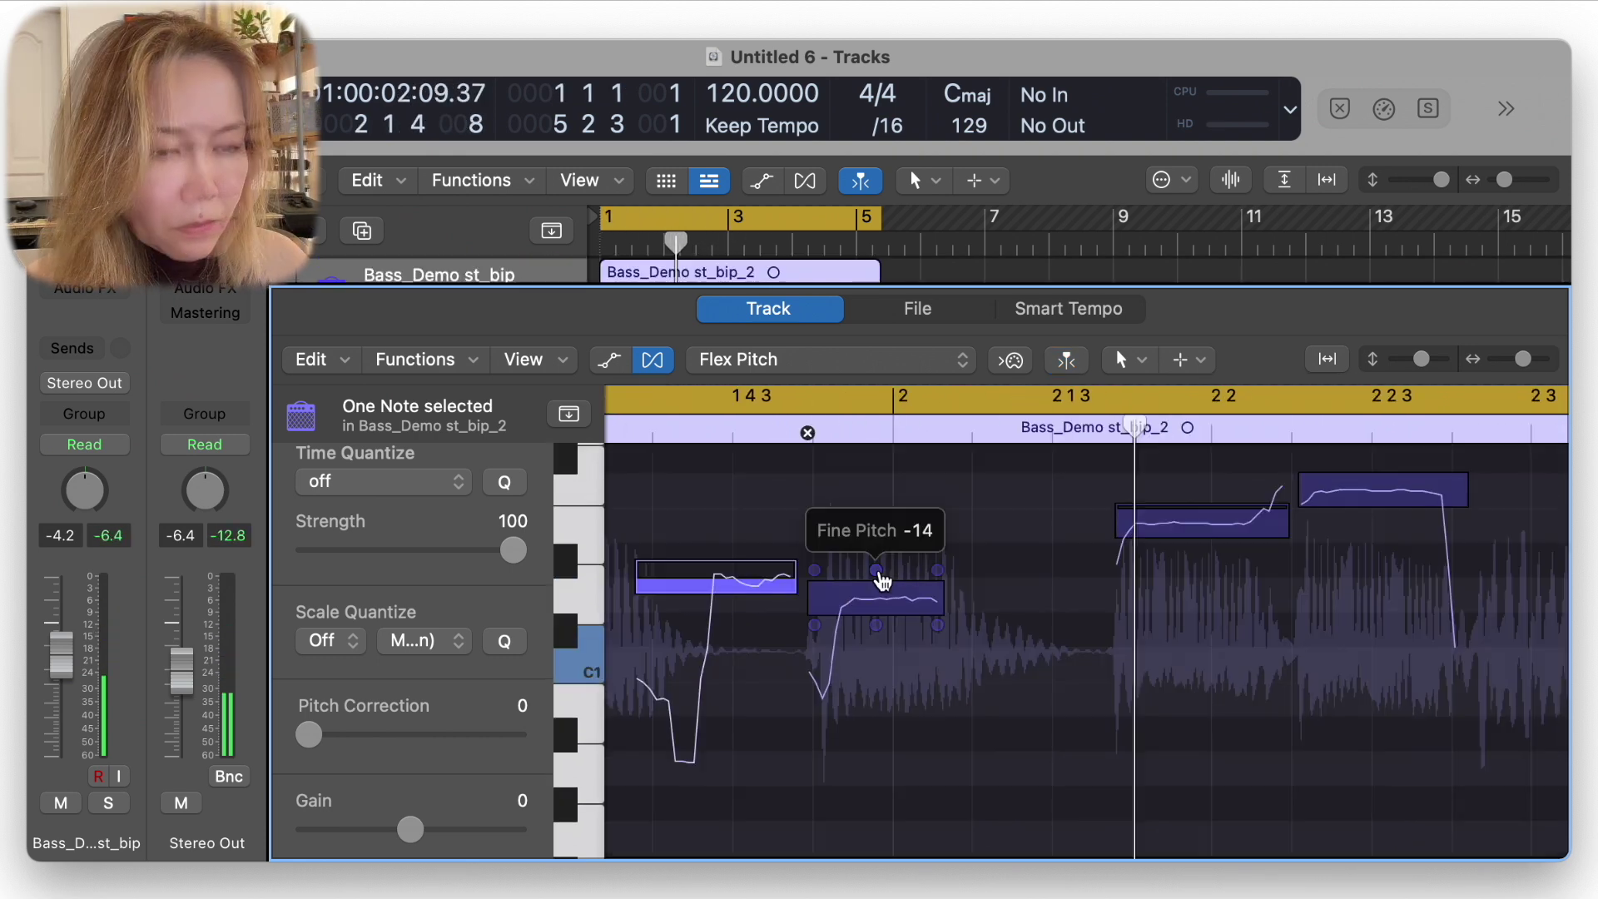
# Set note fine pitches to about -7, 6 and -2, then play from the start
pyautogui.moveTo(880, 581); pyautogui.dragTo(904, 466)
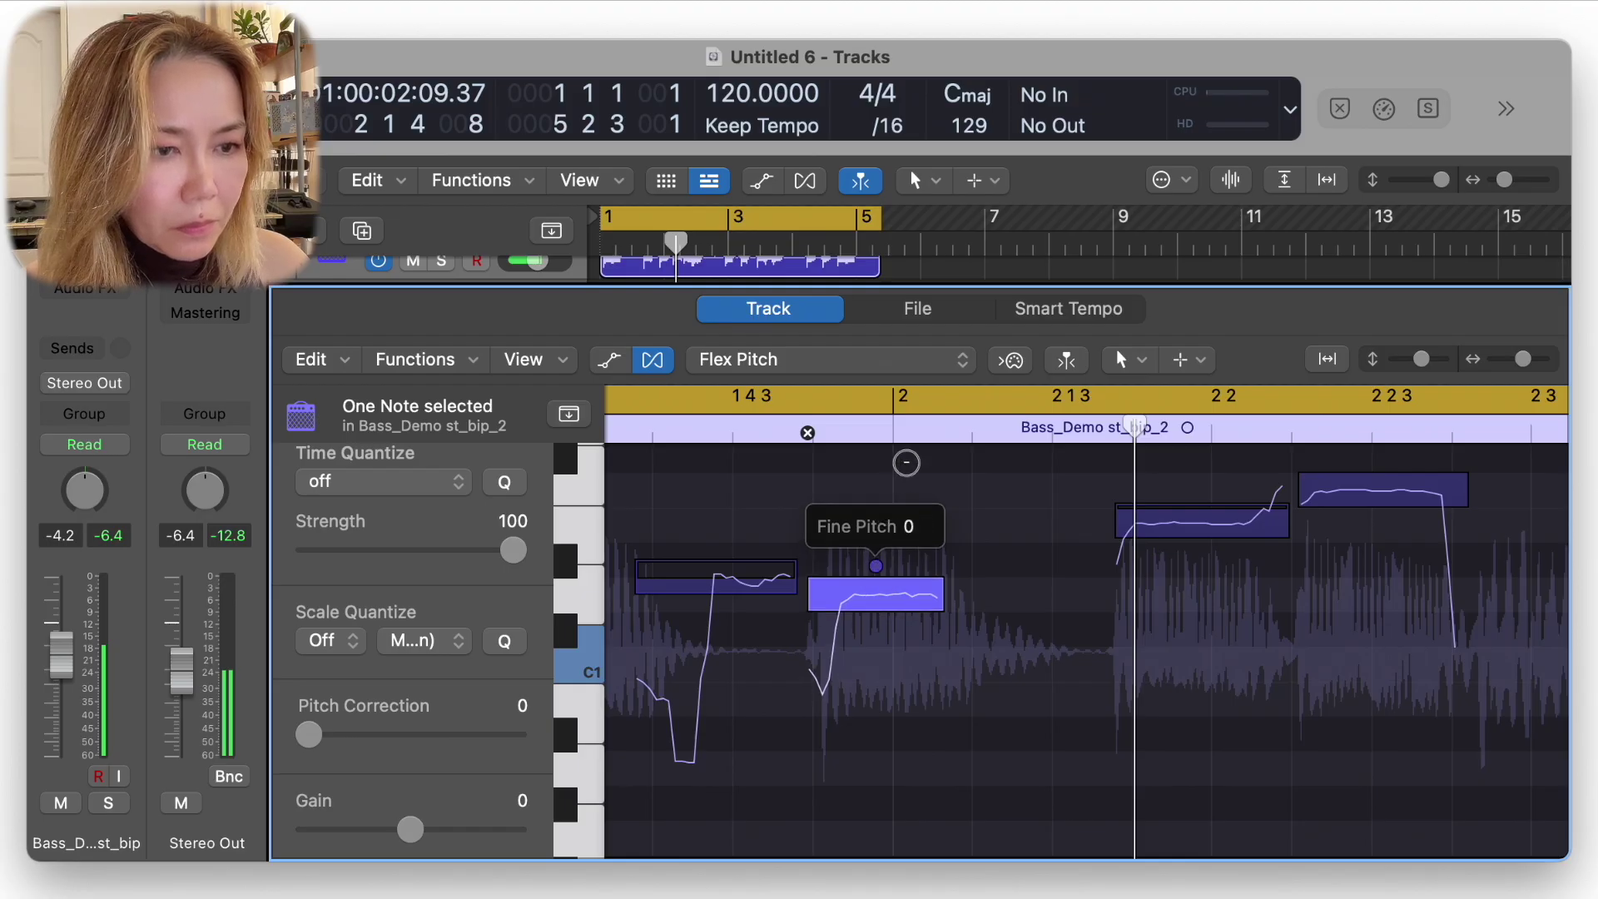
pyautogui.hscroll(5, 1095, 728)
pyautogui.hscroll(4, 949, 600)
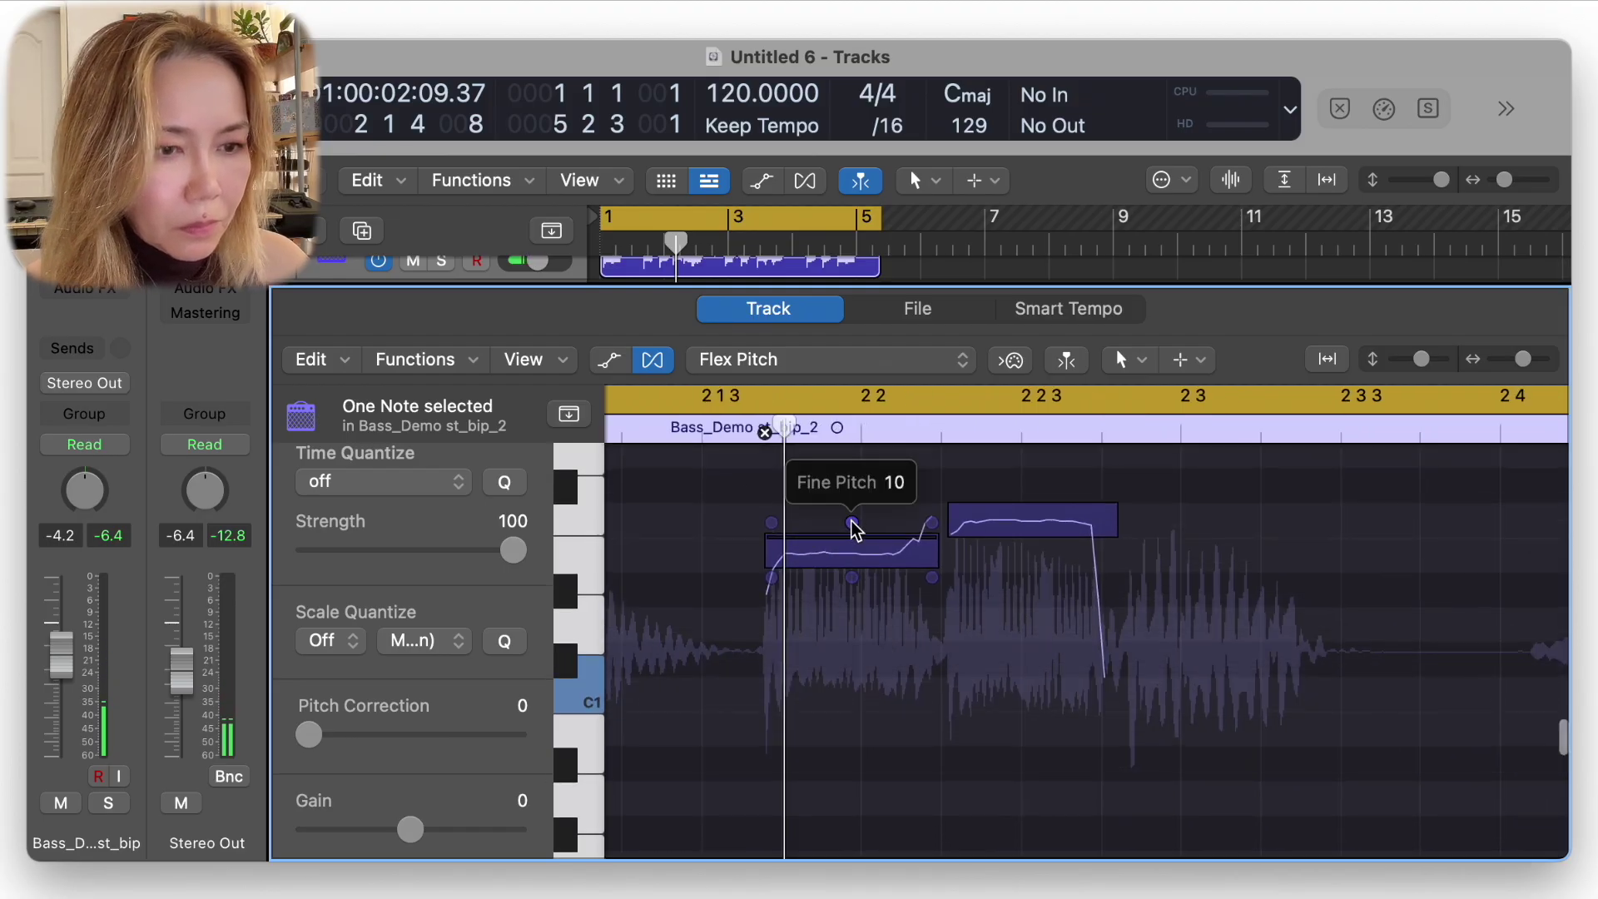
pyautogui.moveTo(853, 529); pyautogui.dragTo(857, 561)
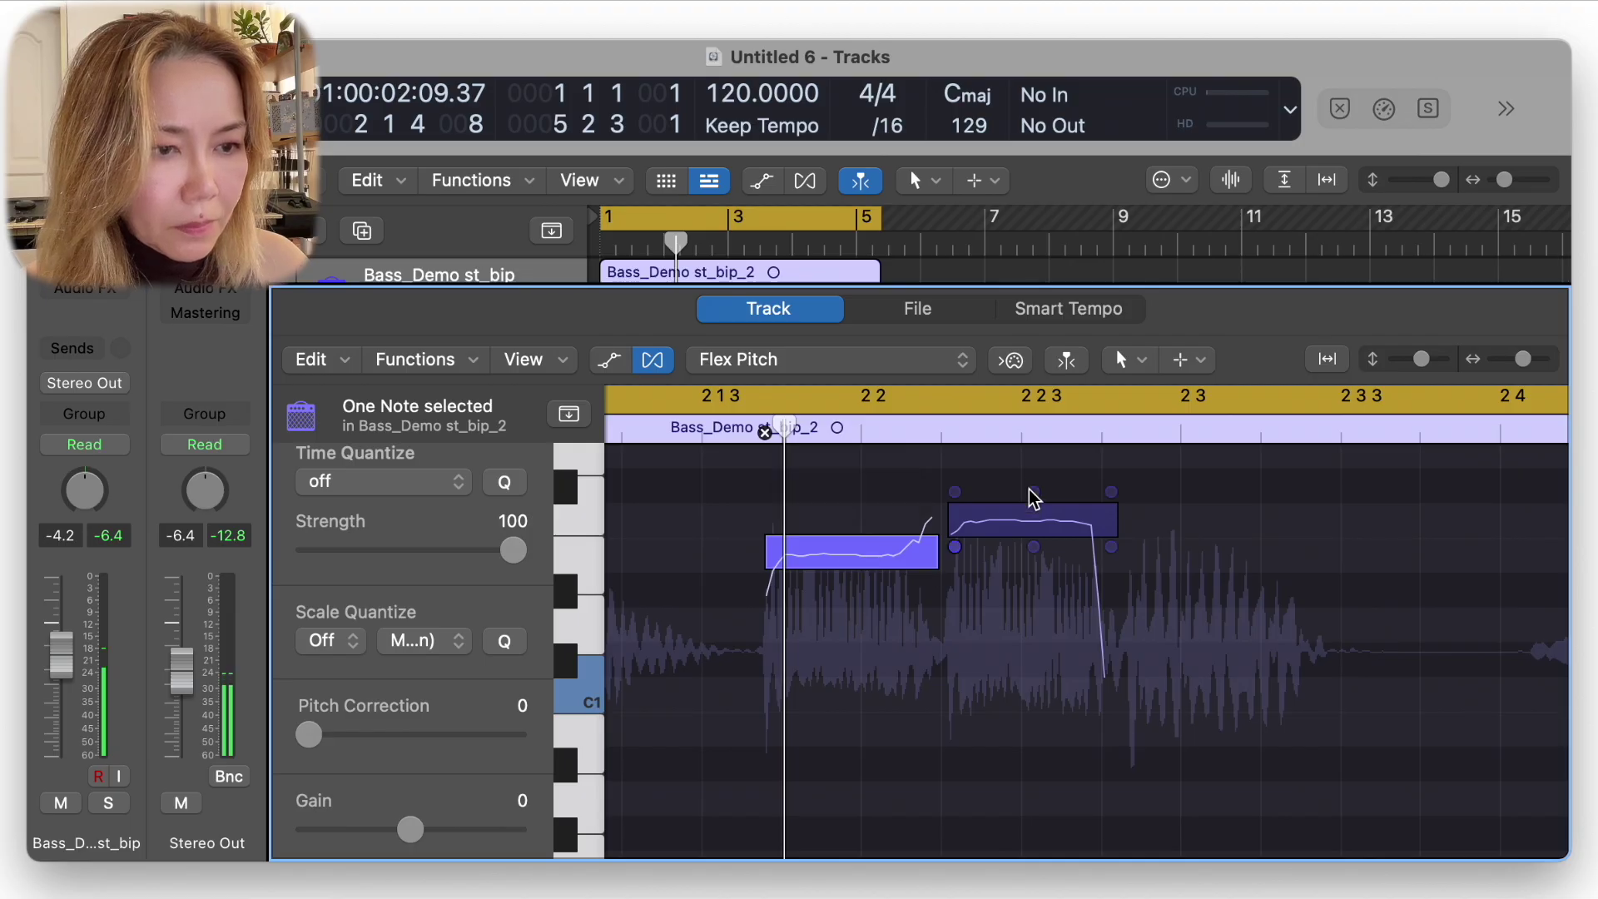
pyautogui.moveTo(1031, 497); pyautogui.dragTo(1036, 503)
pyautogui.hscroll(10, 1006, 607)
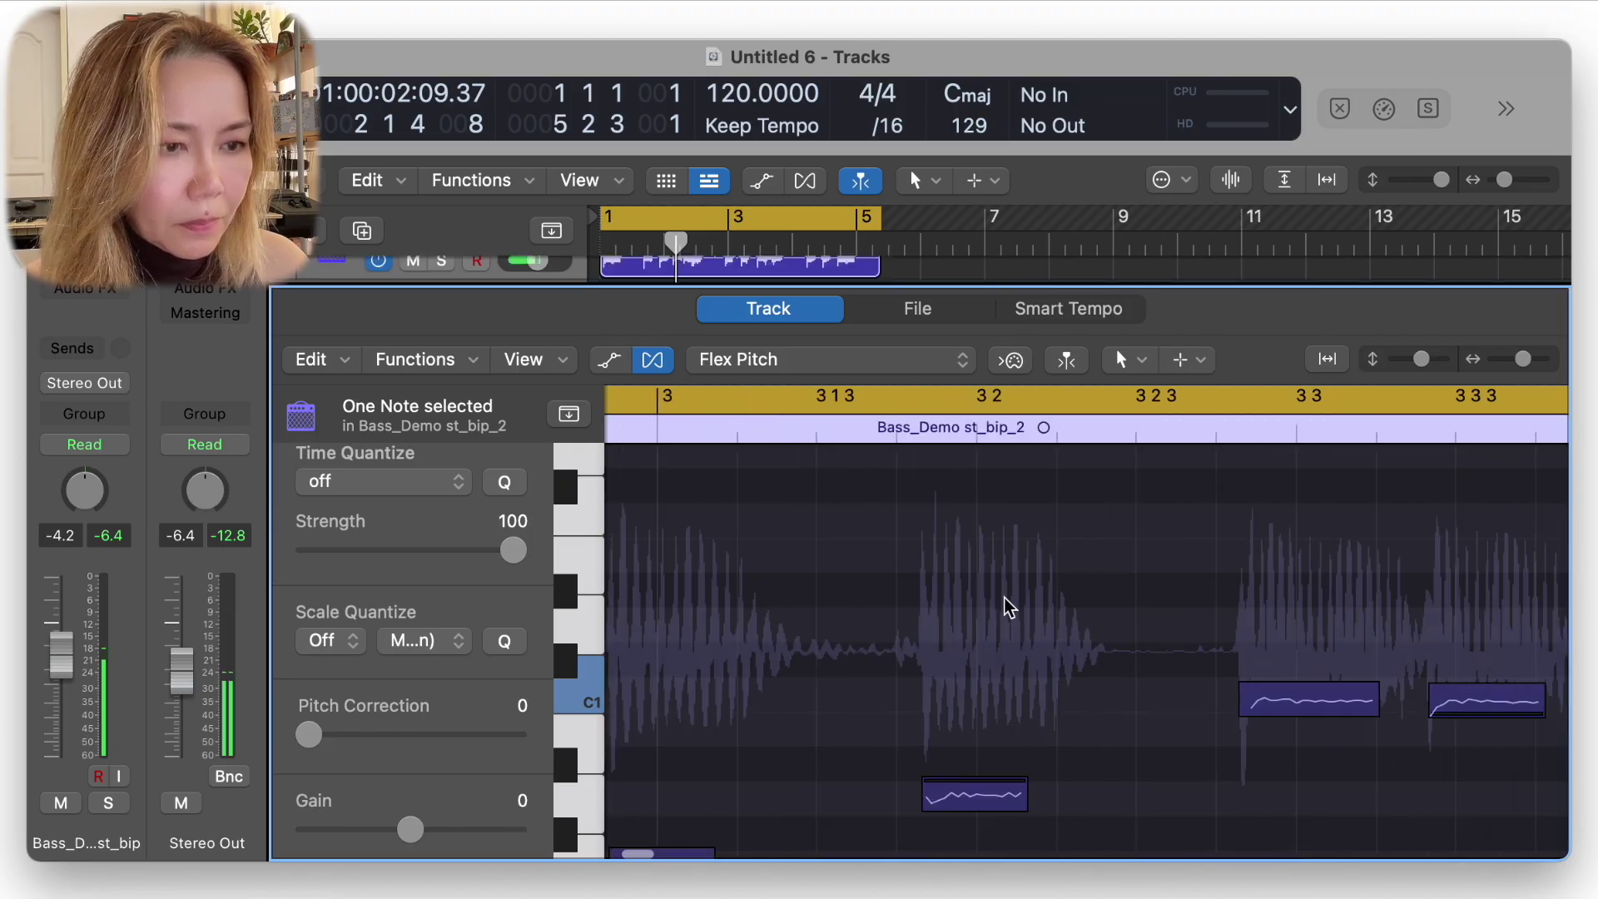
pyautogui.hscroll(-15, 1005, 607)
pyautogui.press('Return')
pyautogui.press('space')
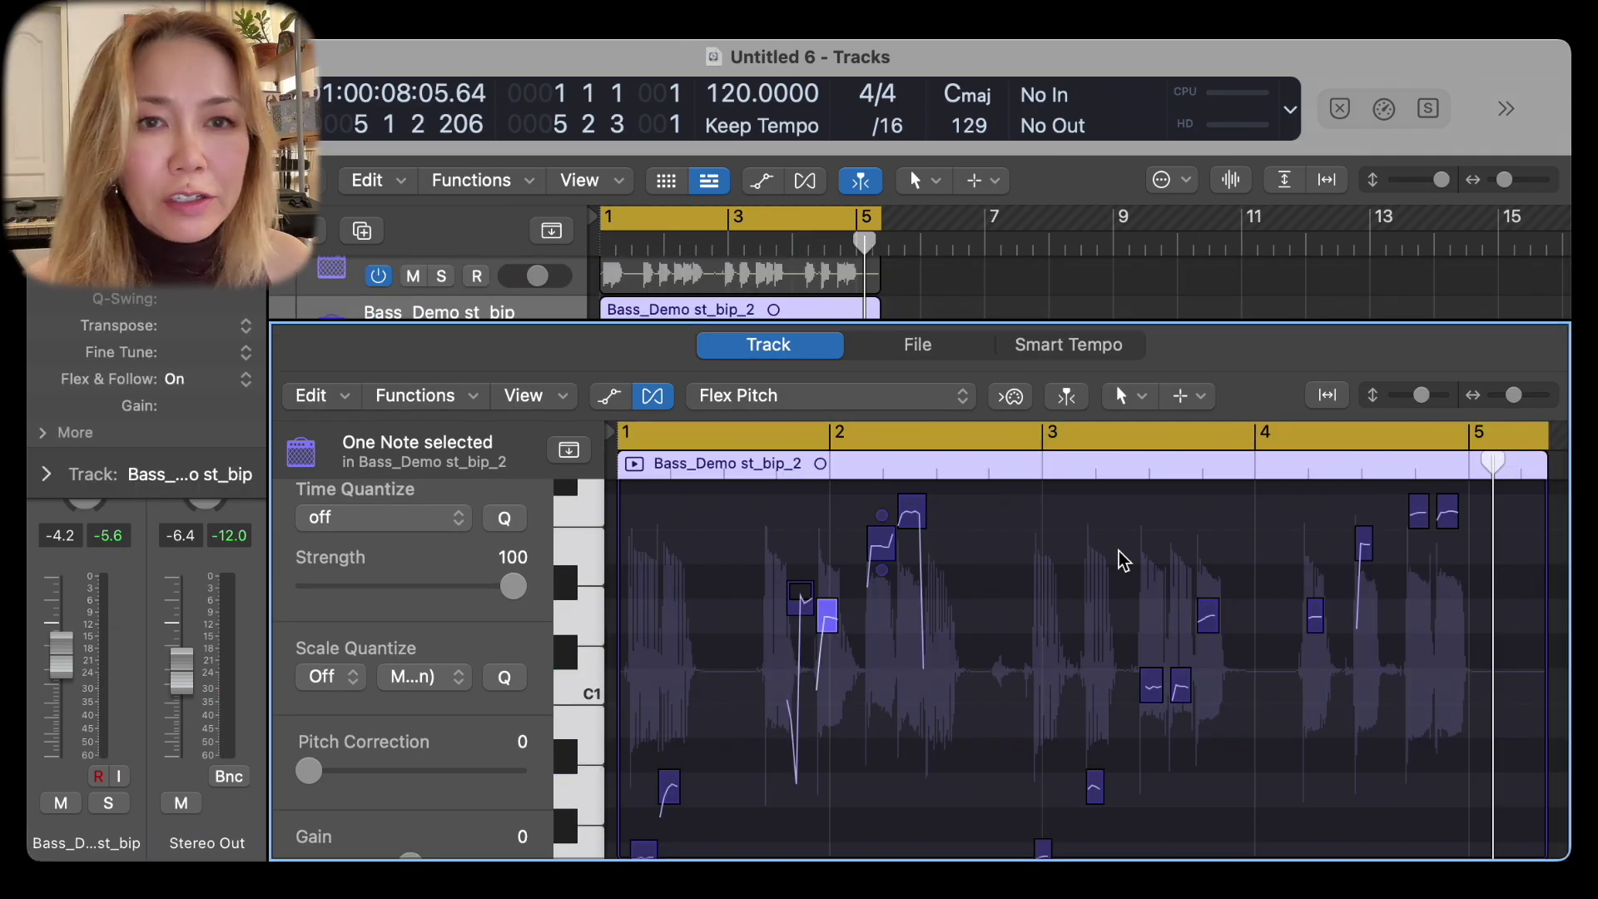
# Use Edit > Create MIDI Track from Flex Pitch Data to build Inst 1 with 17 notes
pyautogui.click(331, 398)
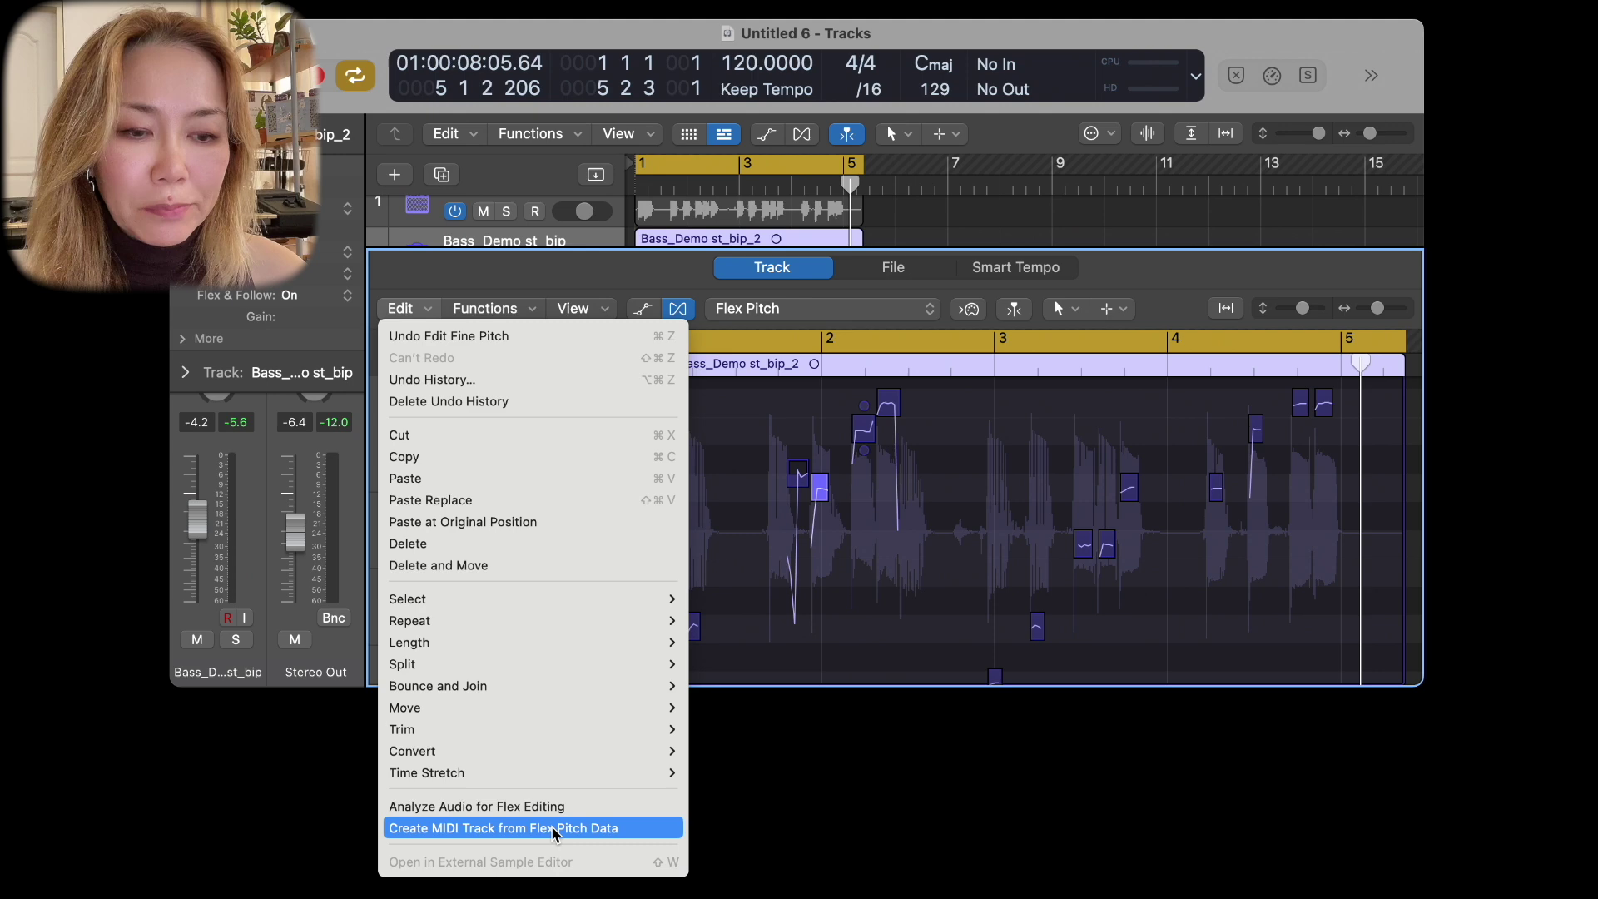
pyautogui.click(551, 830)
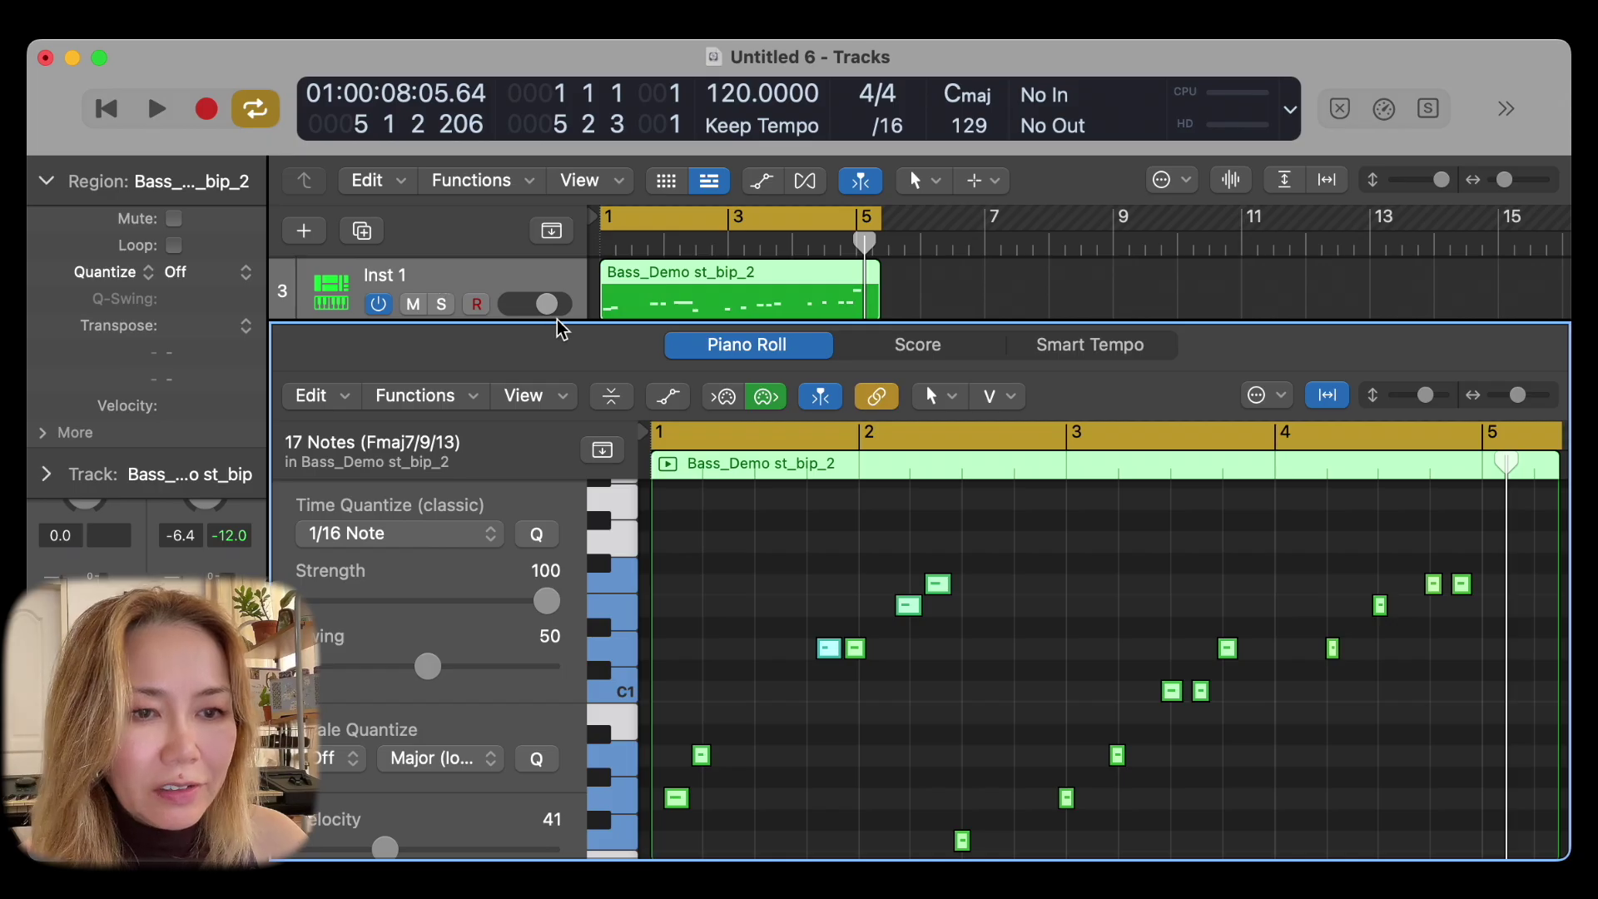
# Enlarge the track list and mute the Bass_Demo st_bip audio track
pyautogui.moveTo(559, 323); pyautogui.dragTo(657, 440)
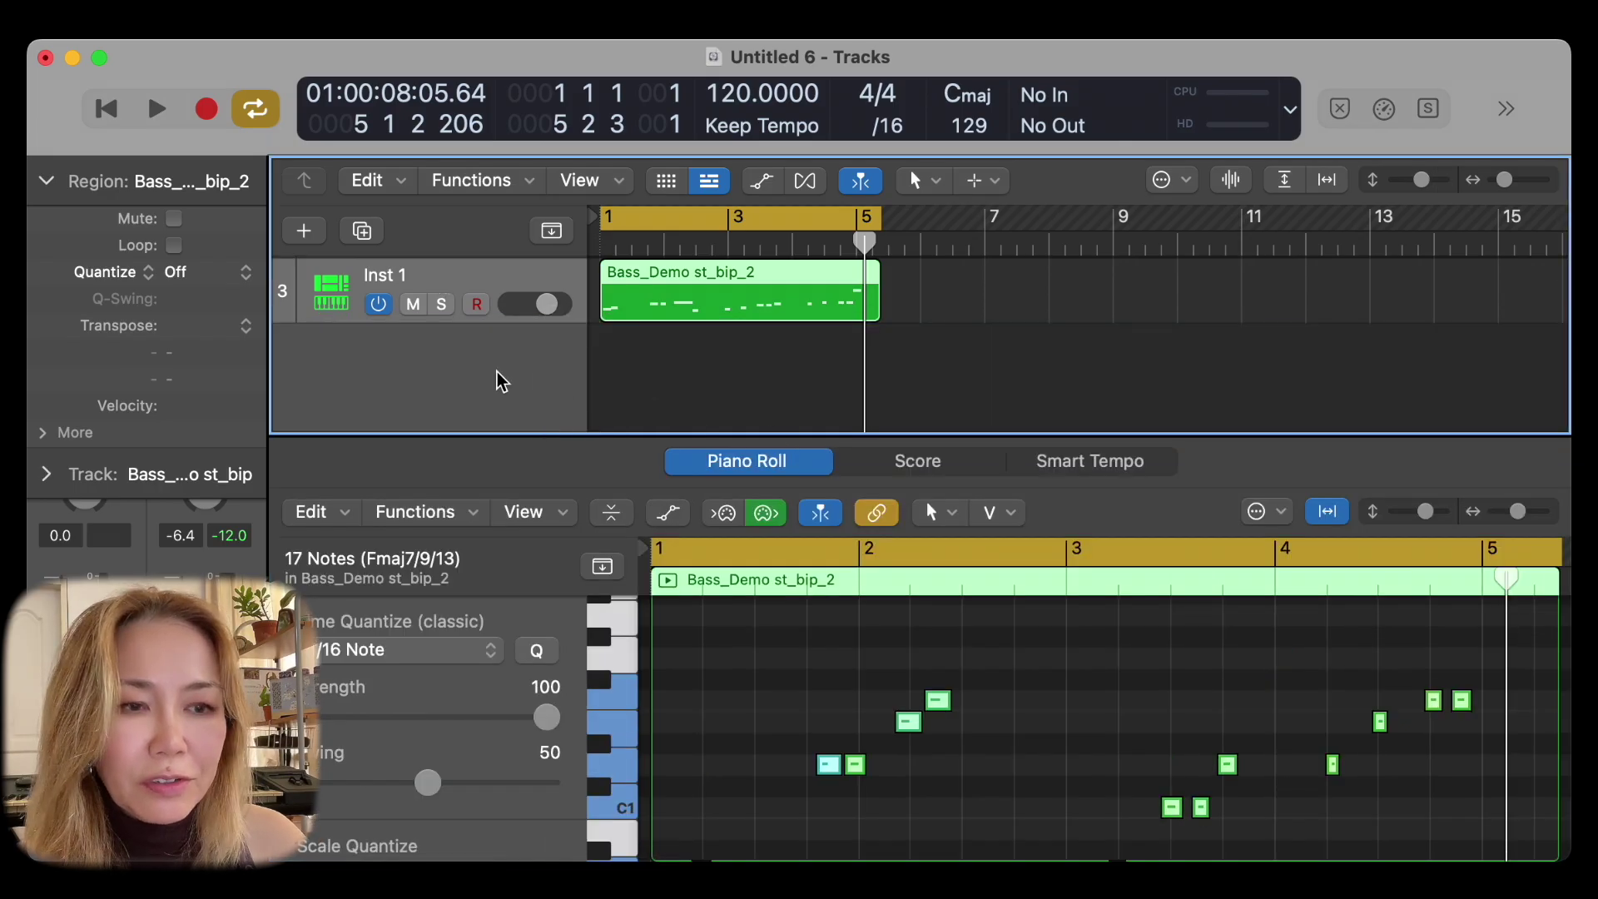
pyautogui.scroll(3, 496, 374)
pyautogui.click(412, 367)
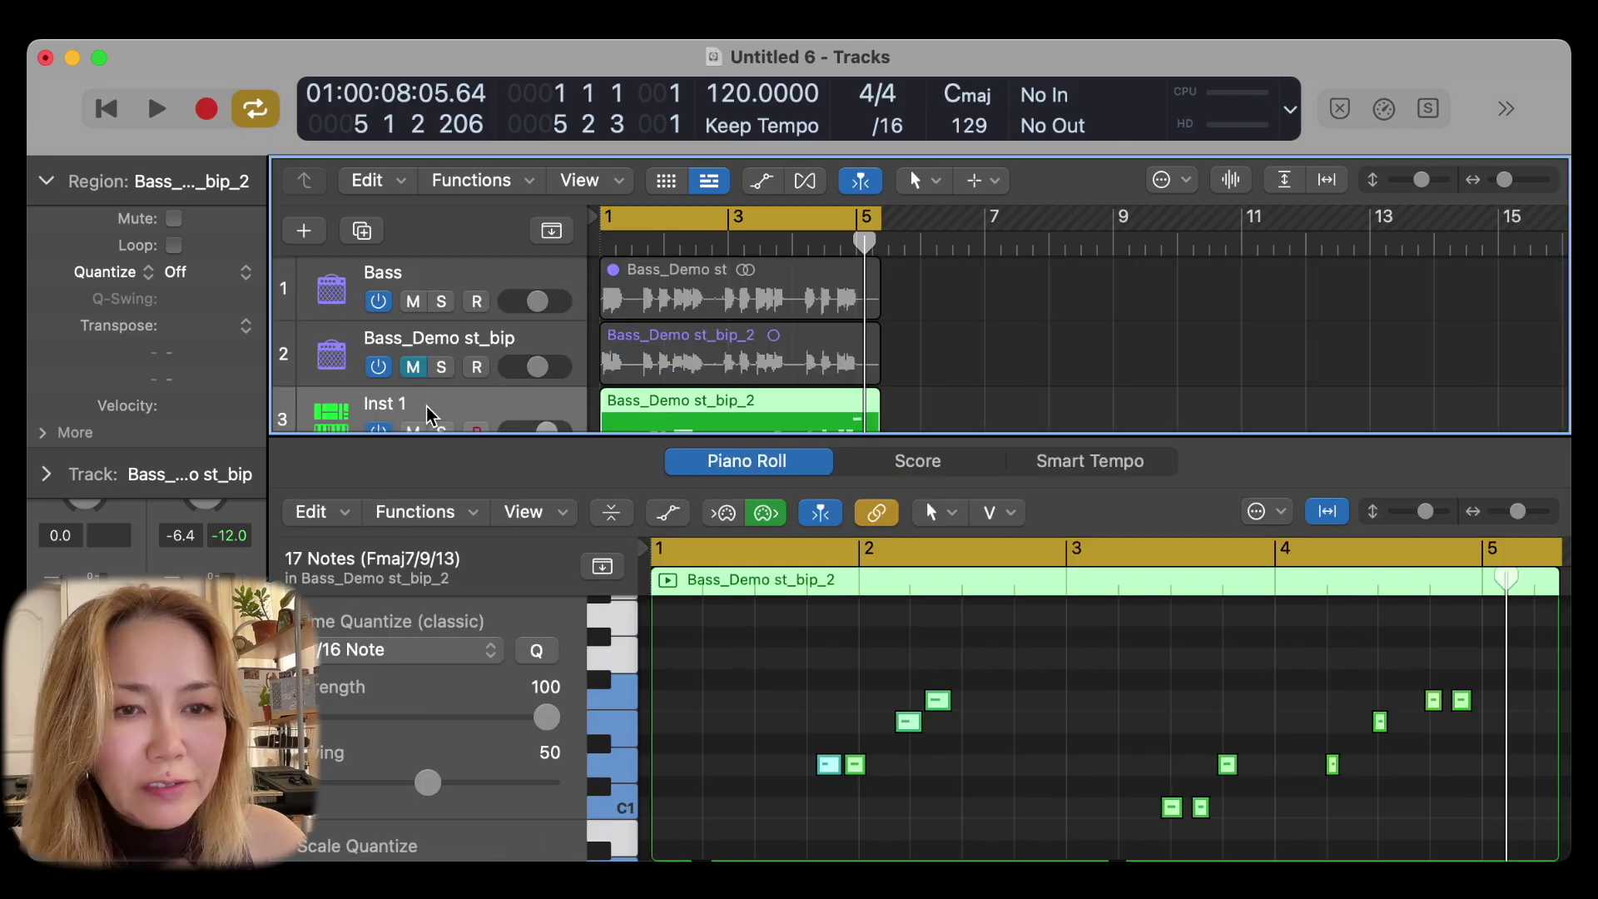
pyautogui.scroll(-2, 427, 415)
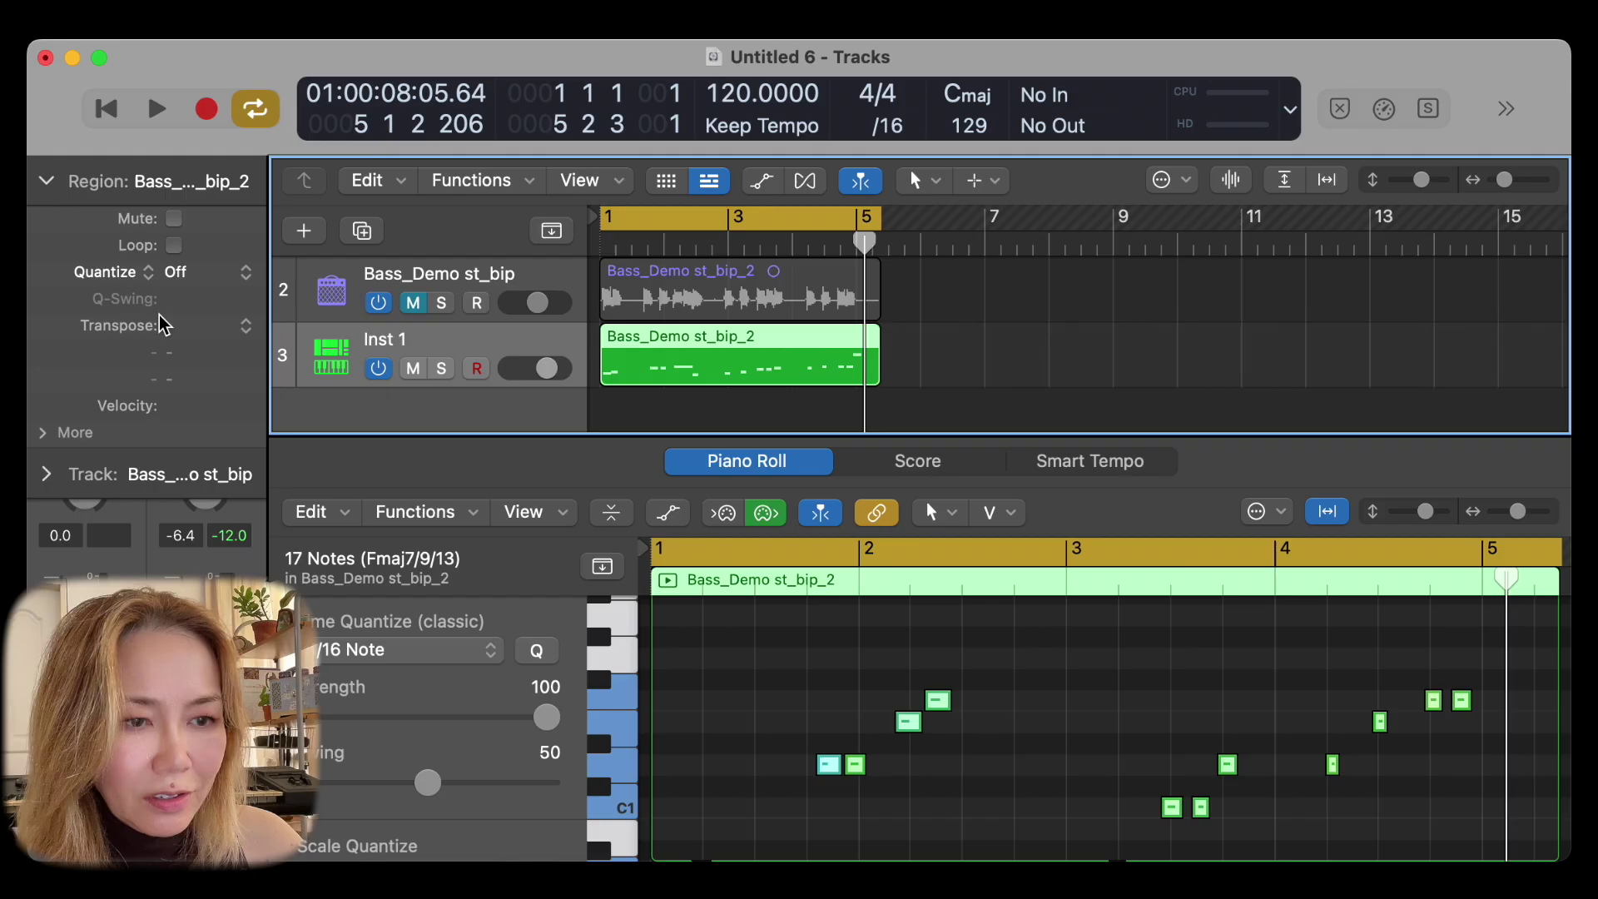
# Load the GarageBand Fretless Electric Bass preset into the Inst 1 Sampler
pyautogui.click(47, 475)
pyautogui.click(82, 256)
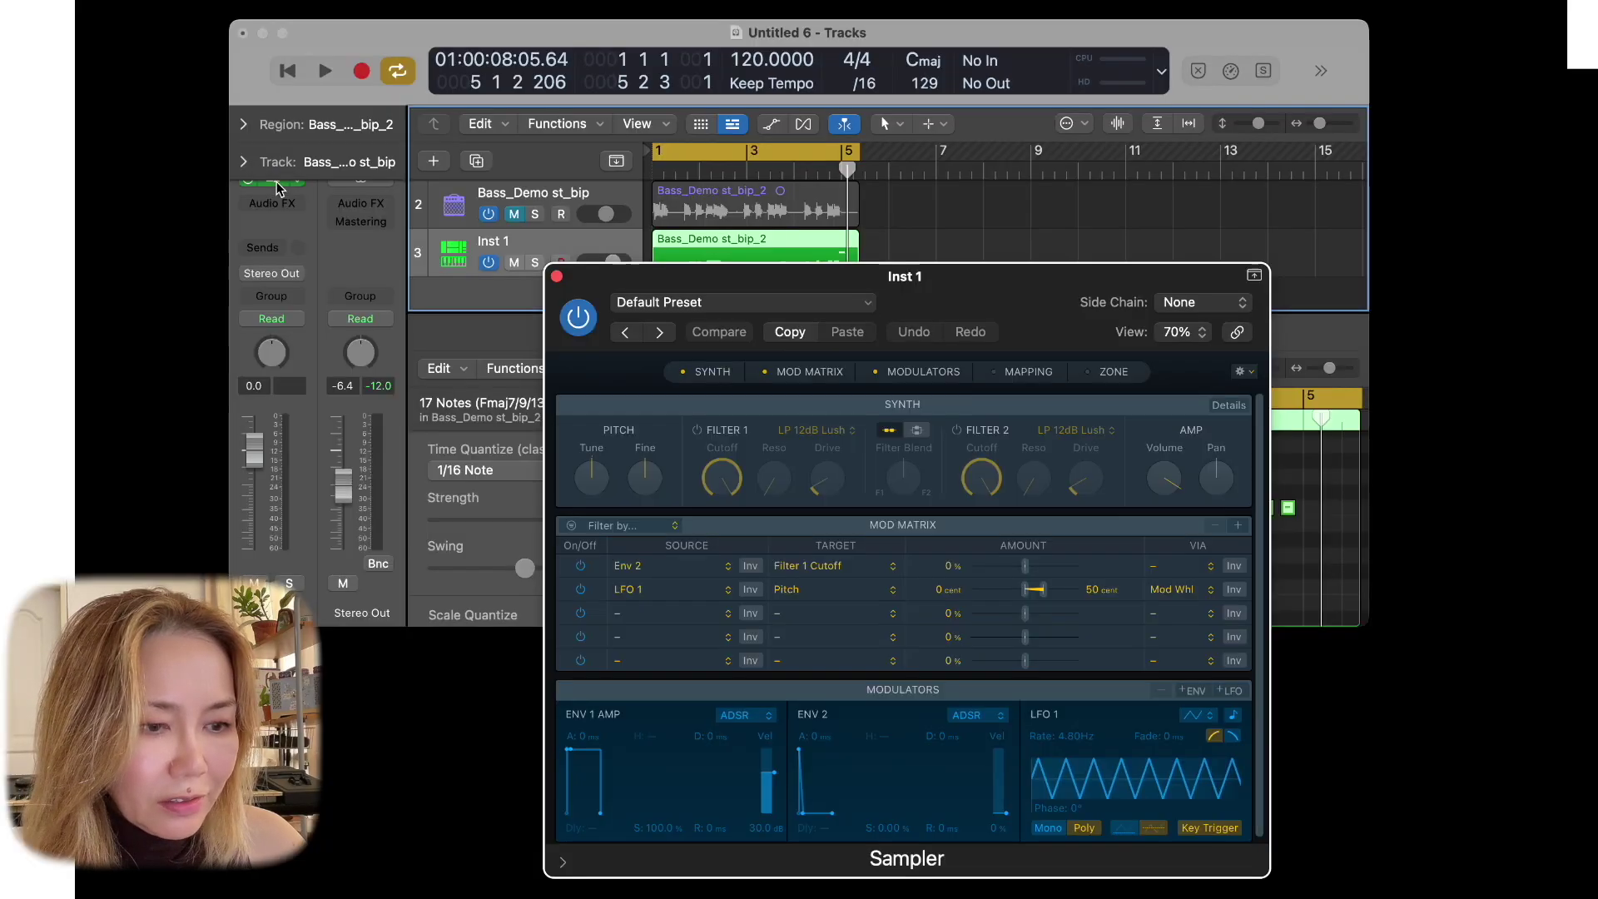
pyautogui.click(774, 312)
pyautogui.moveTo(640, 855)
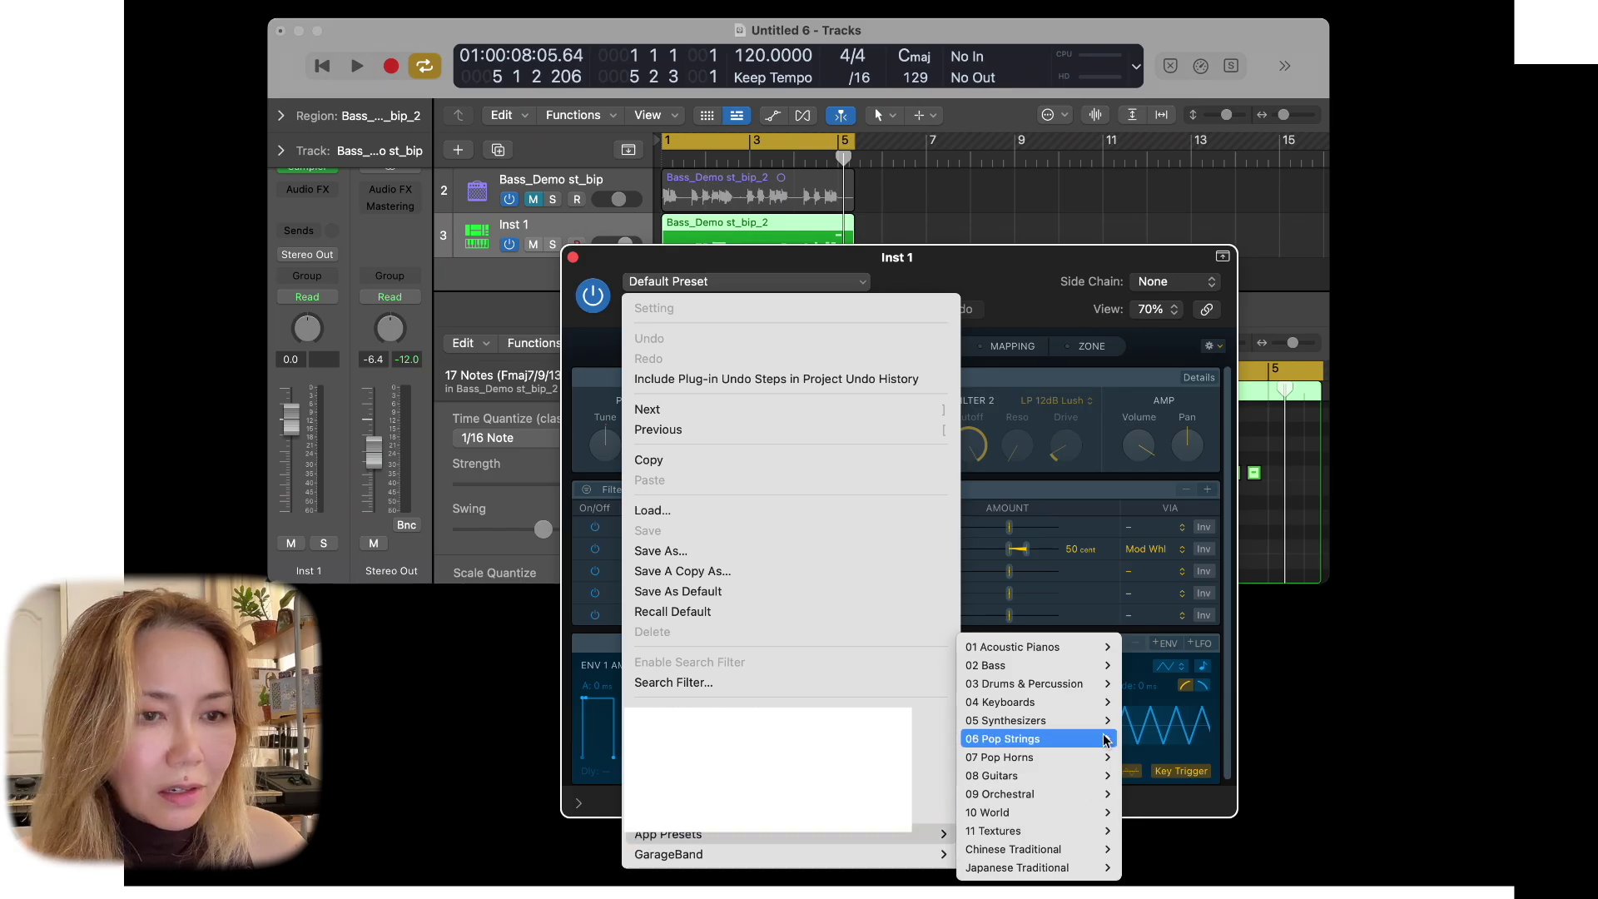
pyautogui.moveTo(957, 665)
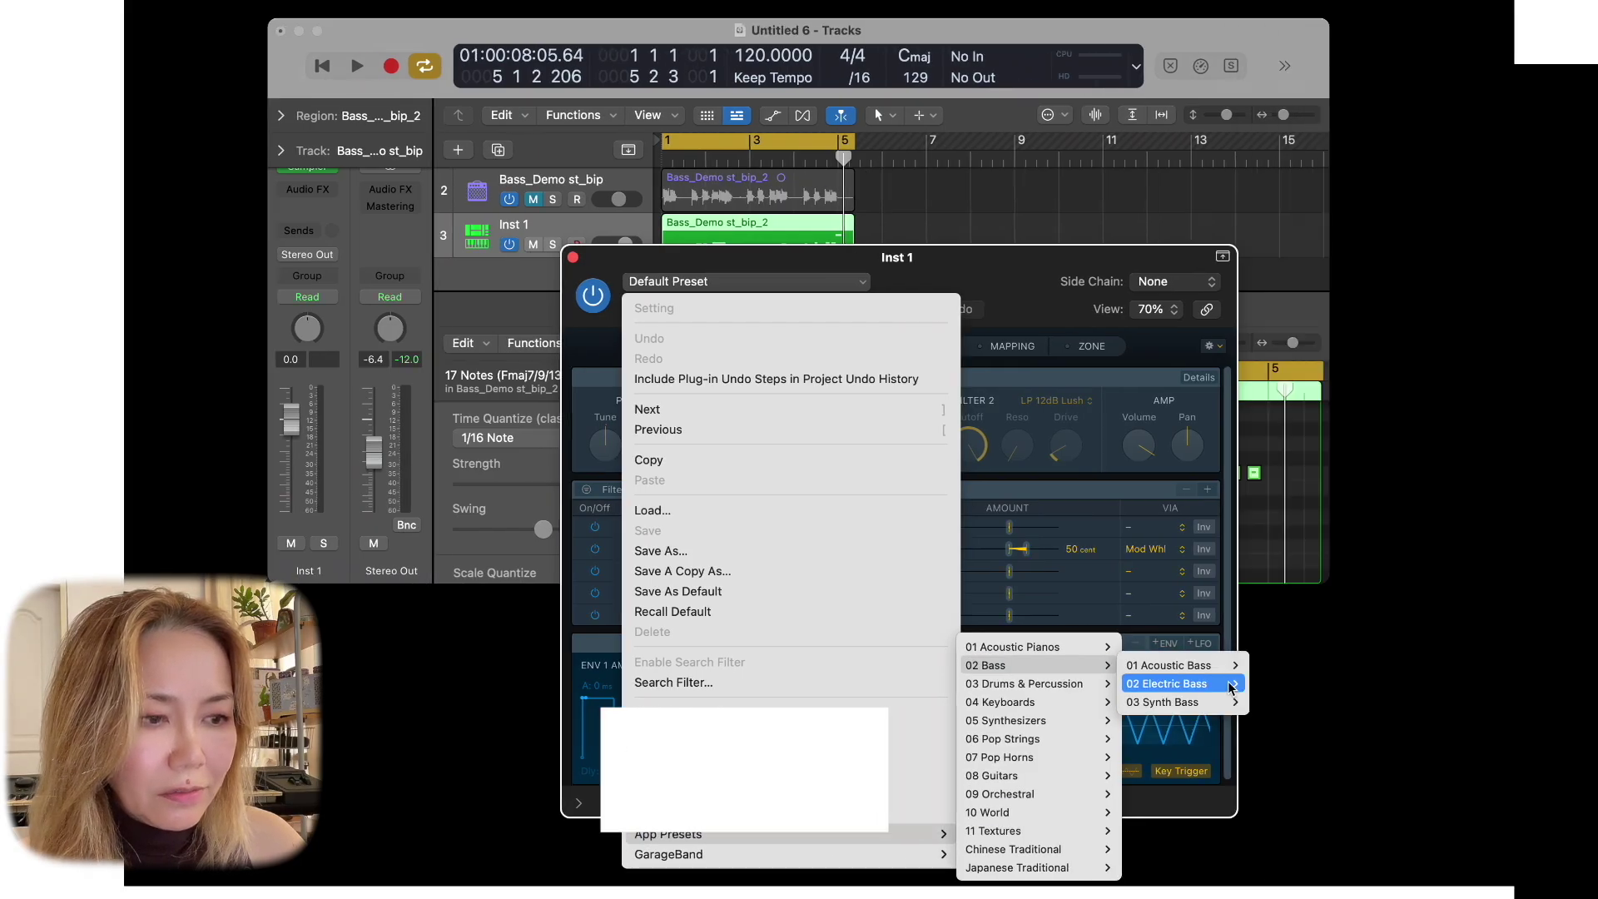
pyautogui.moveTo(1138, 683)
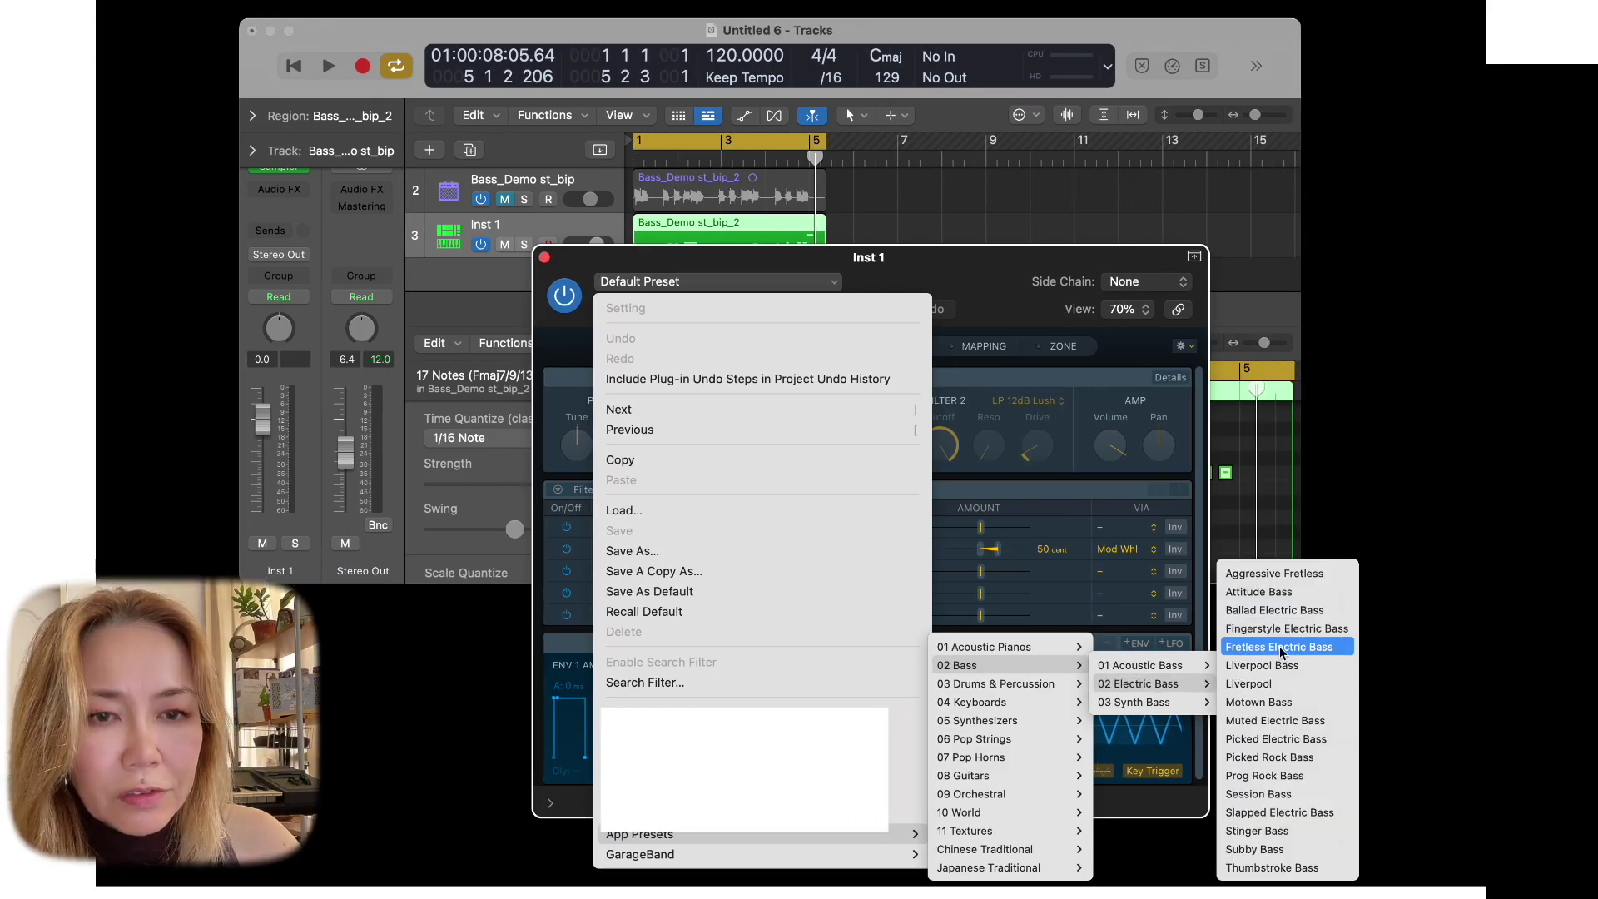
pyautogui.click(1282, 651)
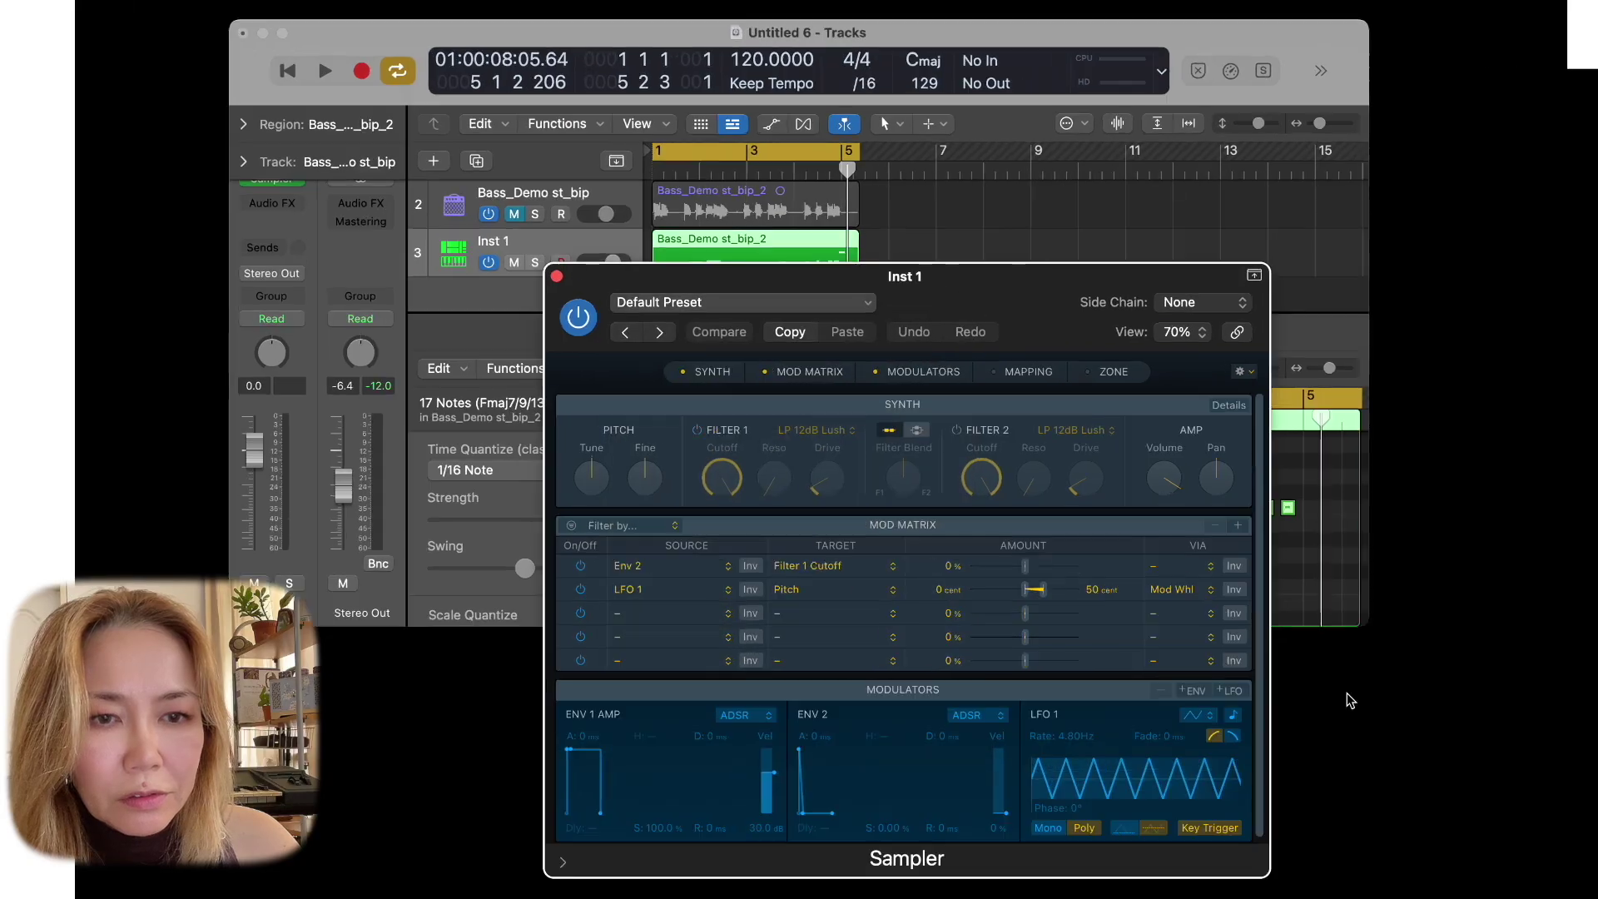
# Close the Sampler window, set the region's Transpose to +12, and play it through once
pyautogui.click(553, 272)
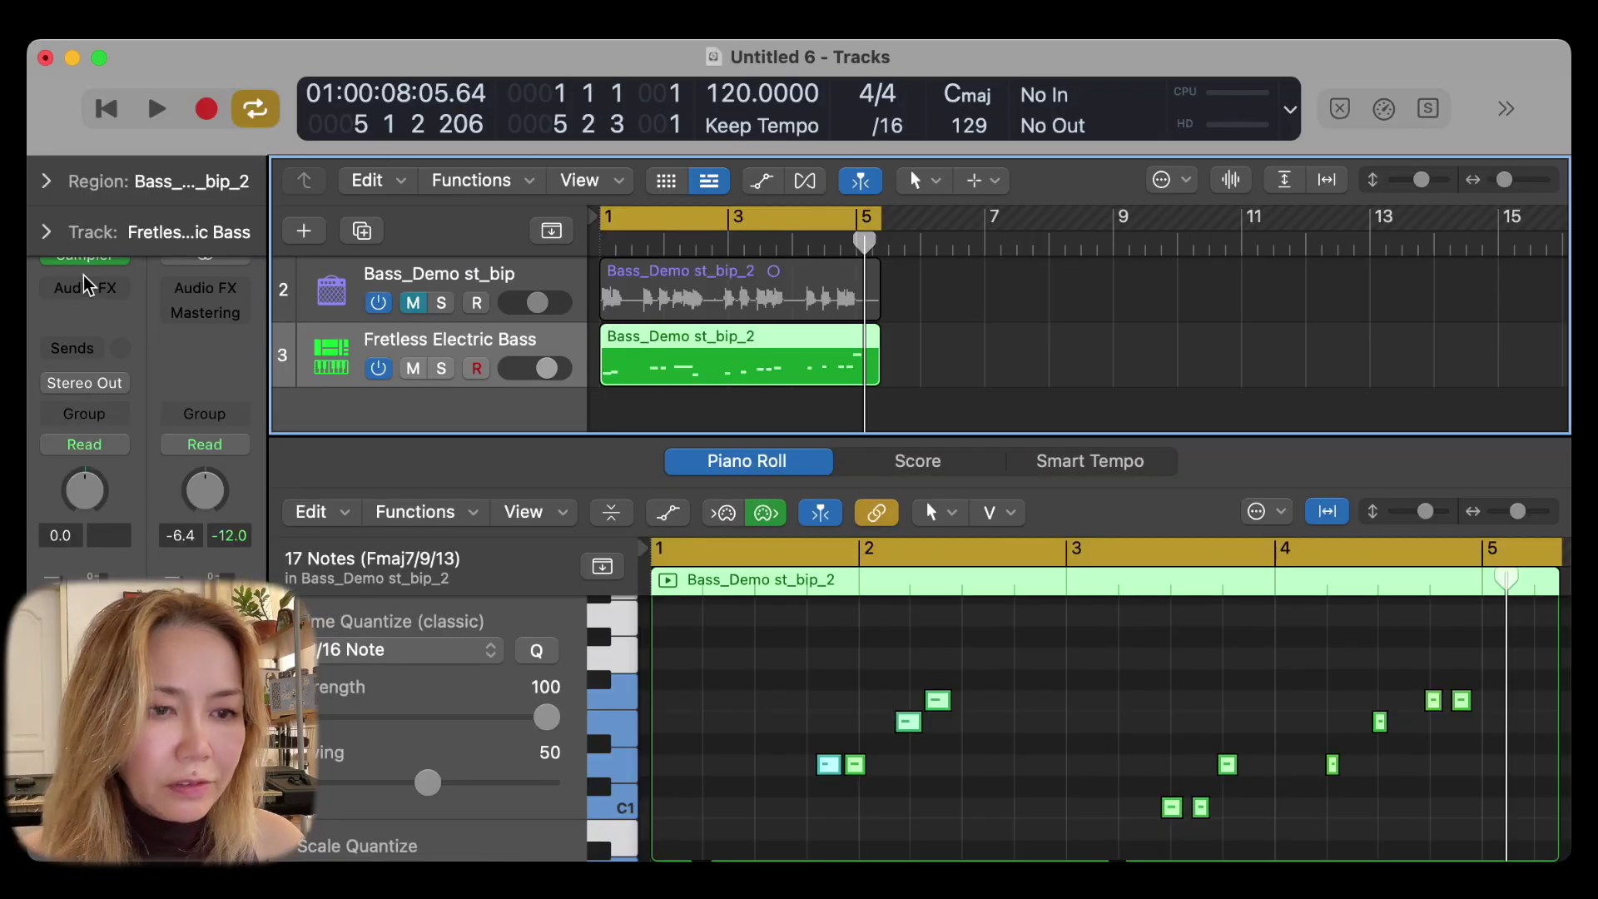
pyautogui.click(46, 180)
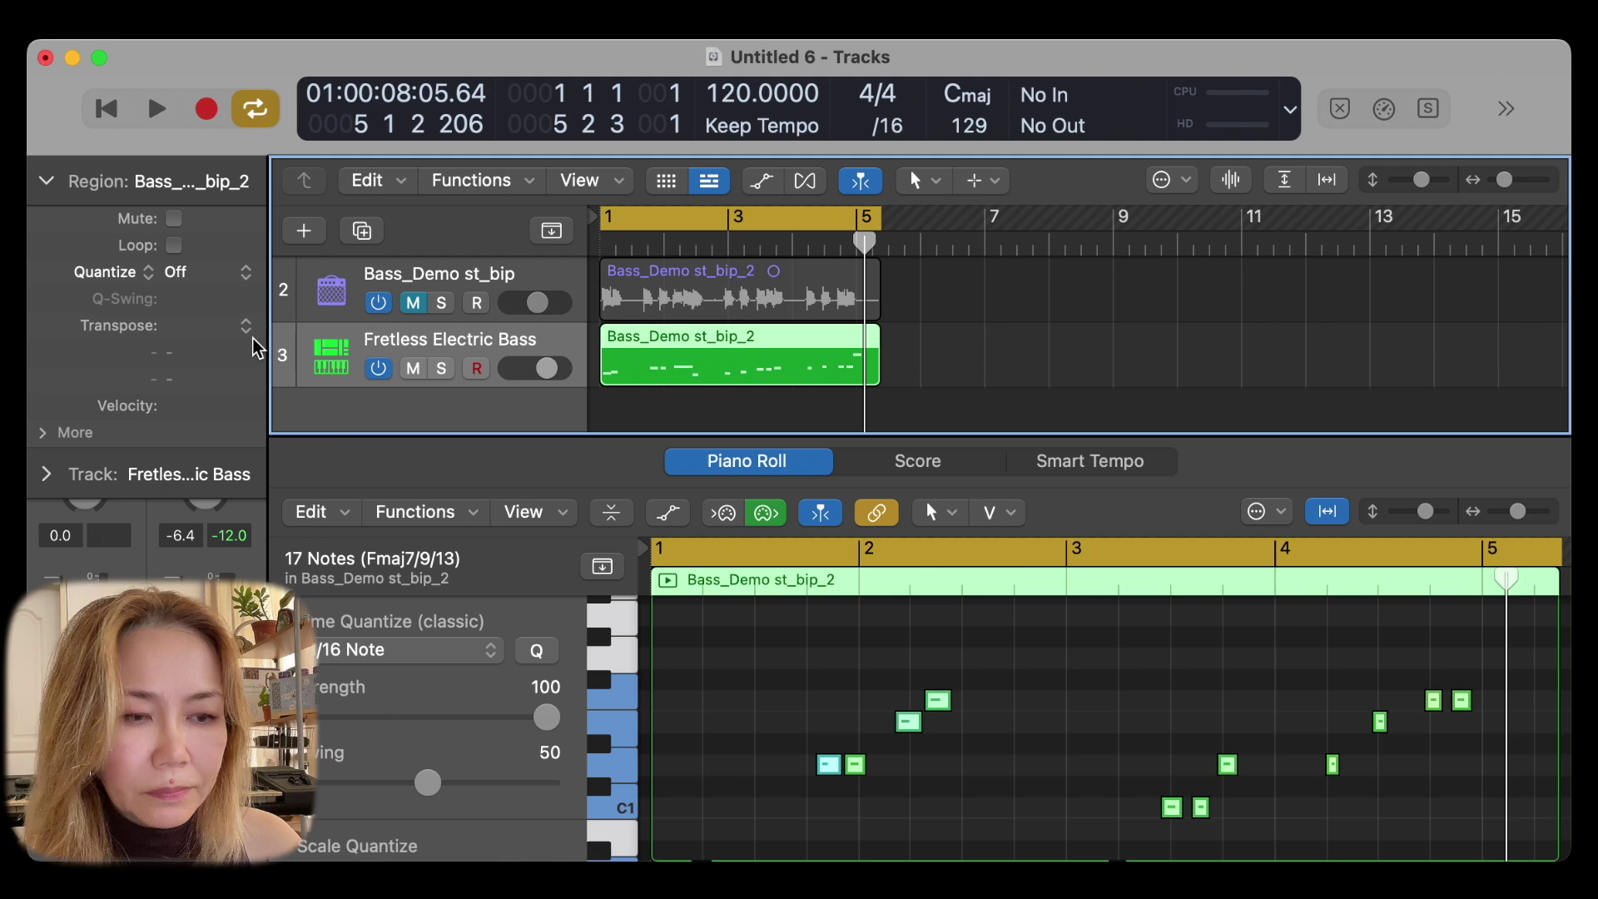
pyautogui.click(245, 328)
pyautogui.click(951, 790)
pyautogui.press('space')
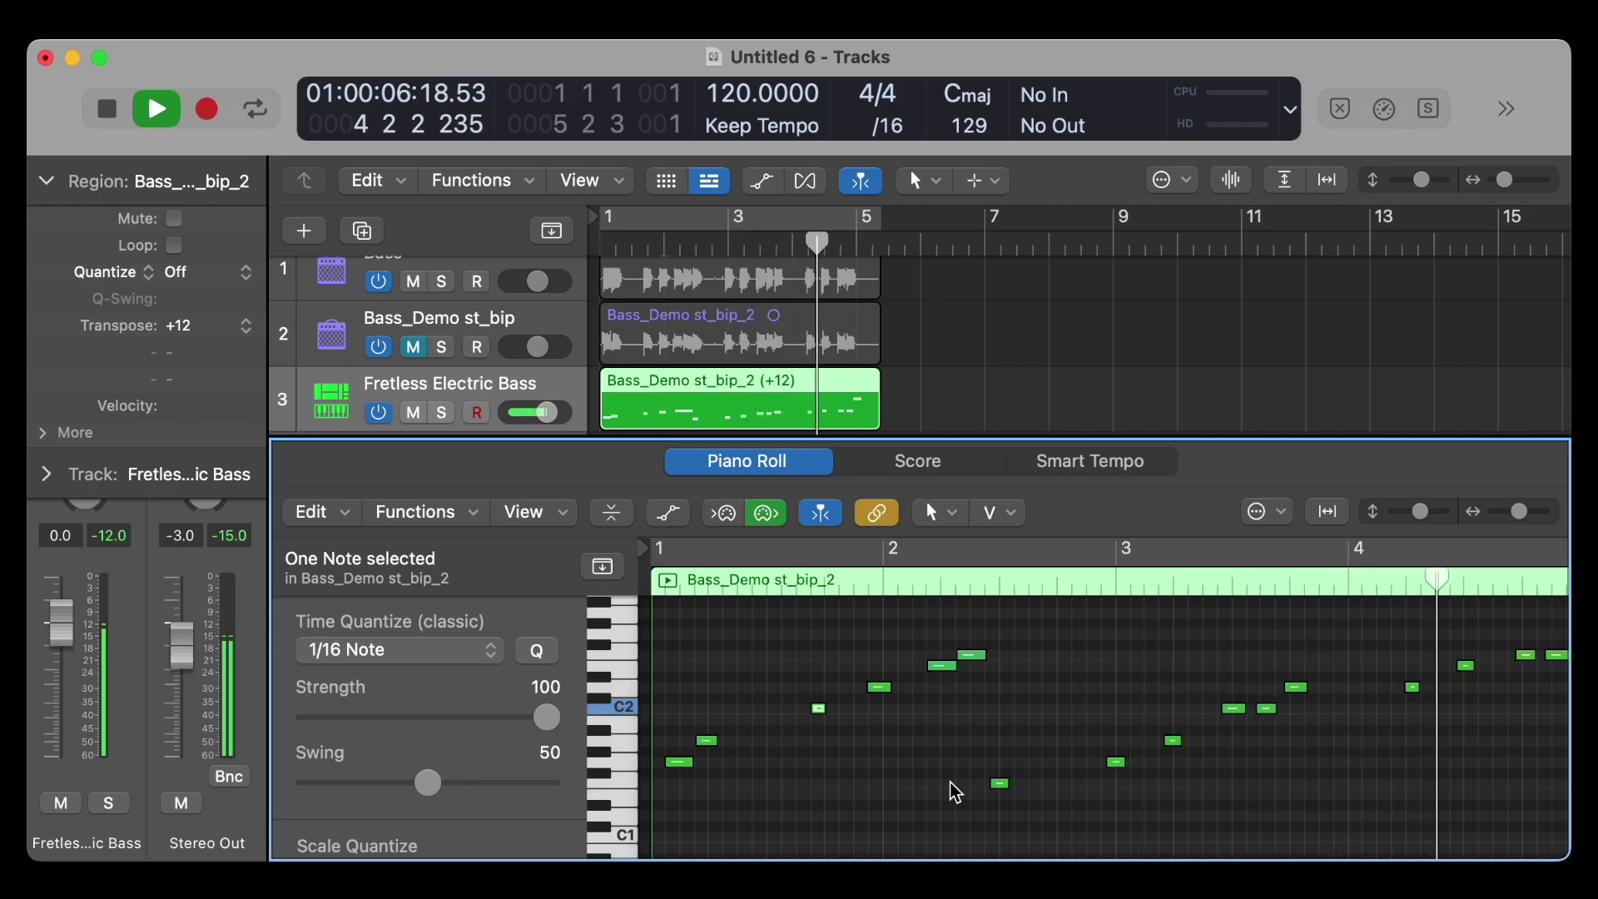
pyautogui.press('space')
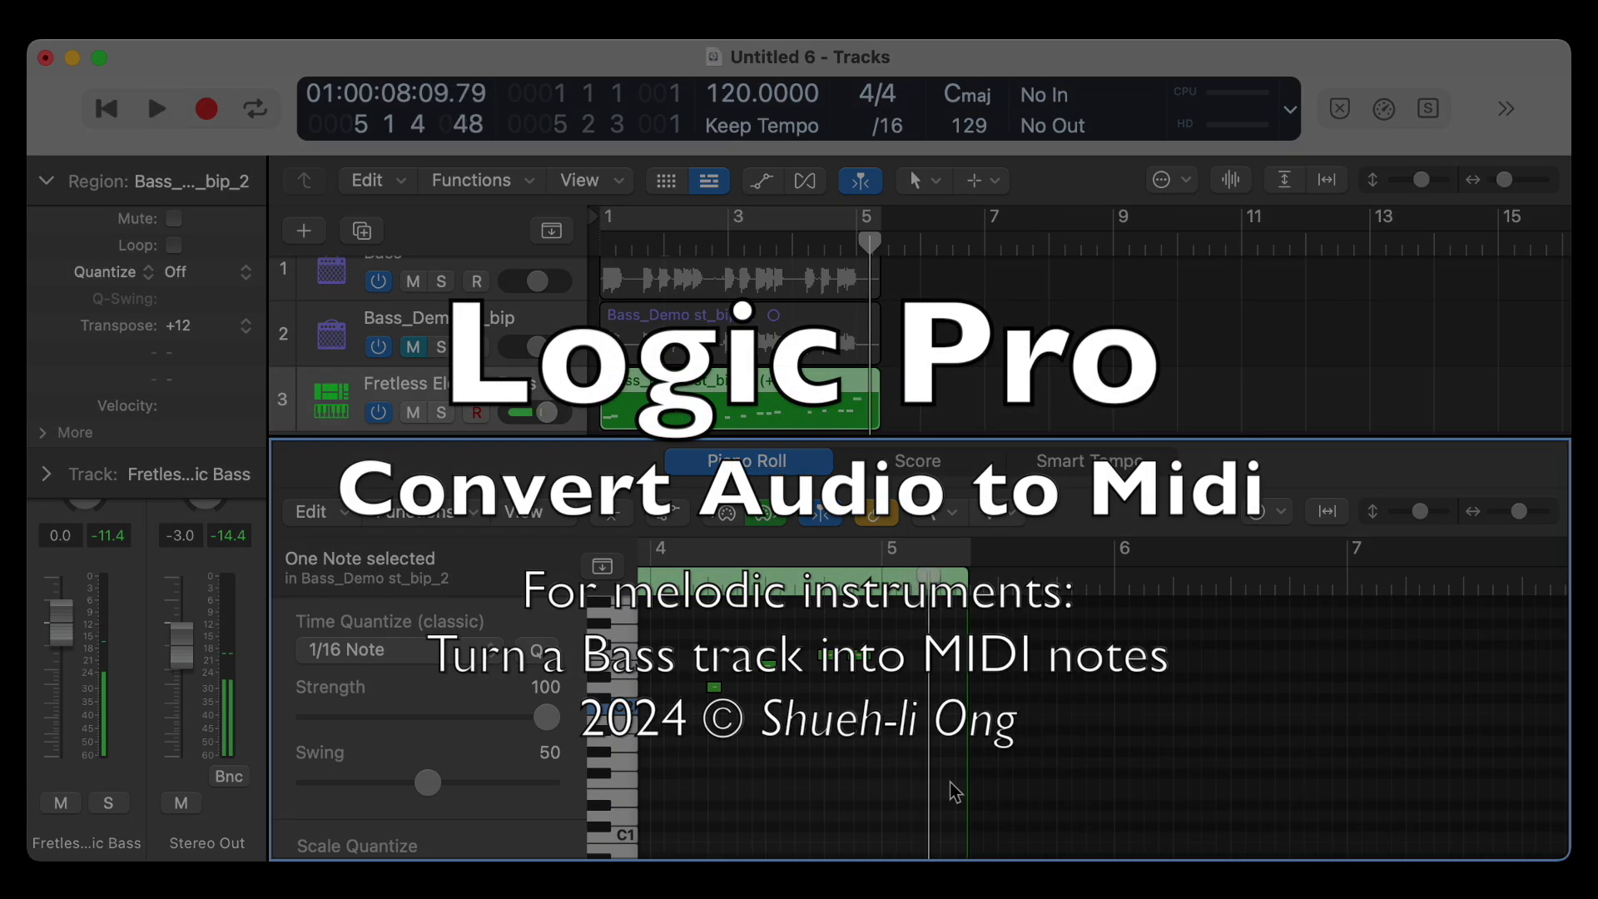